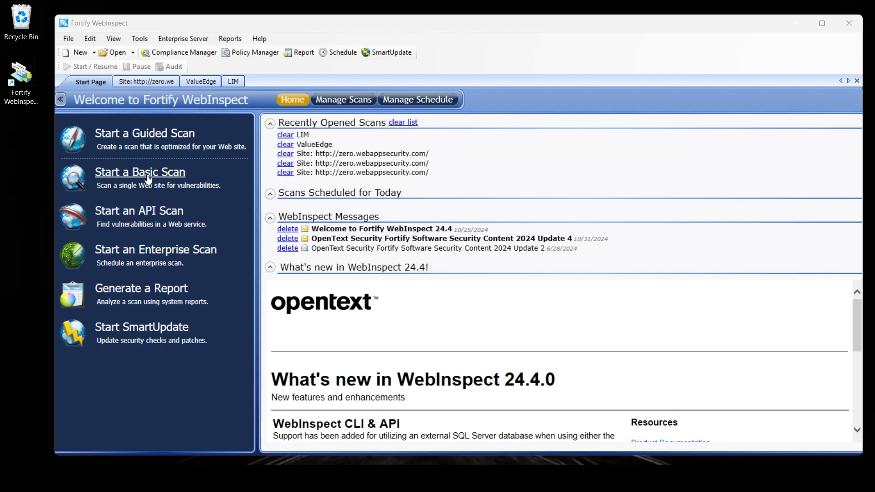
# Step: Start a new Basic Scan and name it 'LIM test'
pyautogui.click(147, 178)
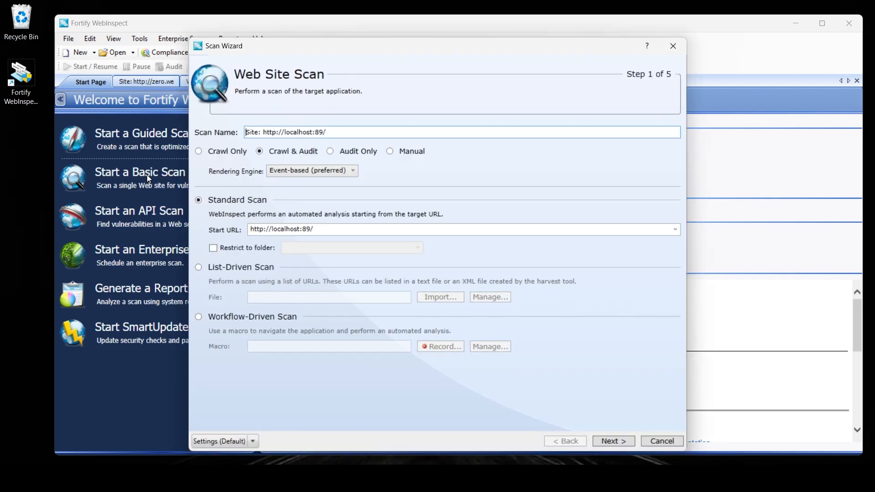
pyautogui.moveTo(340, 132); pyautogui.dragTo(239, 133)
pyautogui.write('LIM test')
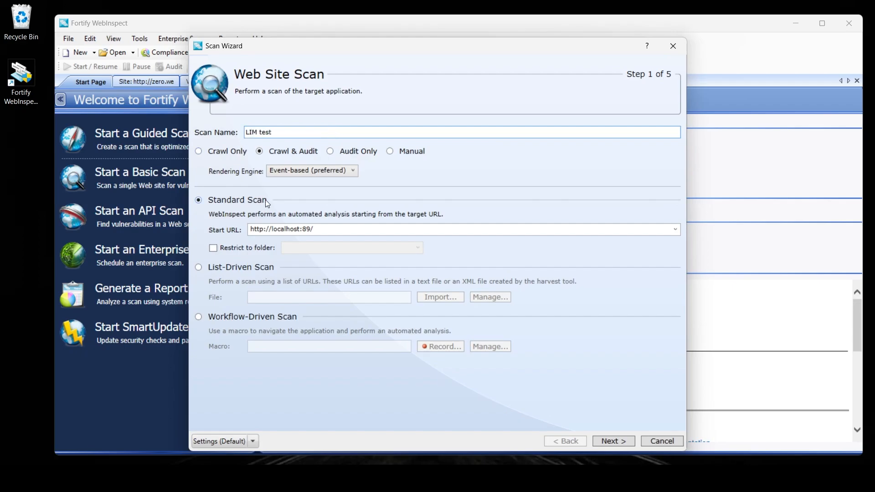
# Step: Enable Site Authentication and begin recording a login macro
pyautogui.click(611, 440)
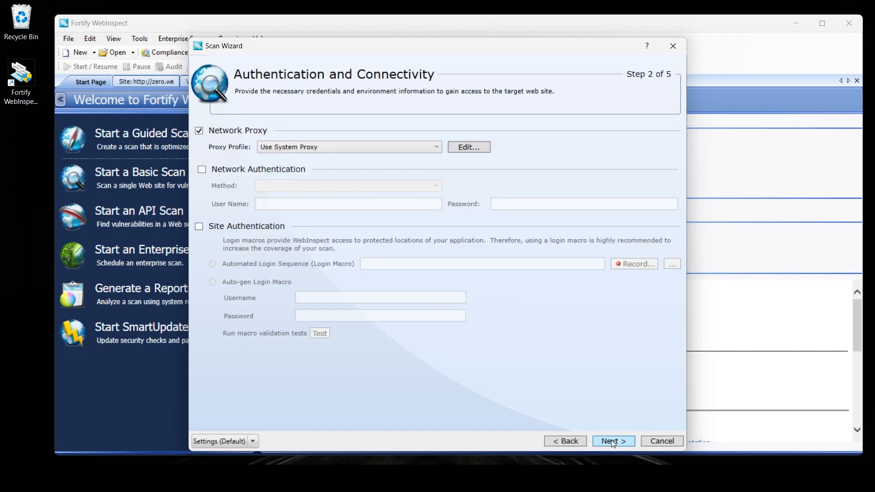
pyautogui.click(228, 231)
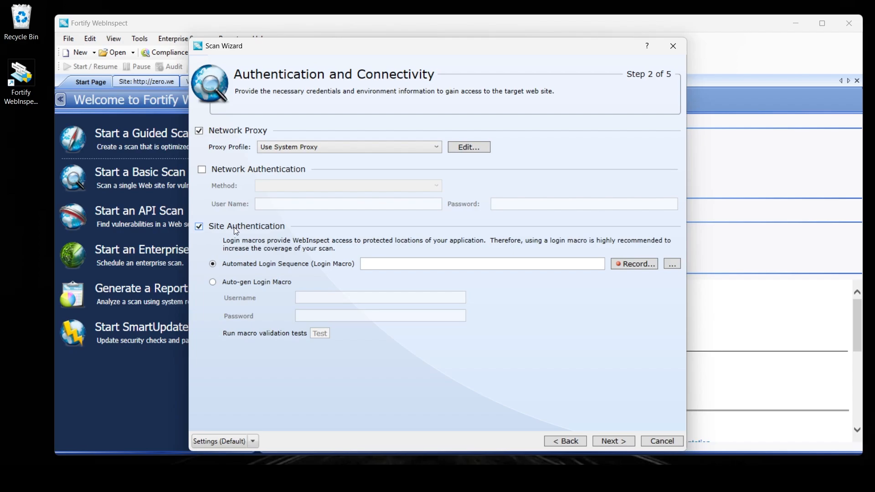
pyautogui.click(621, 264)
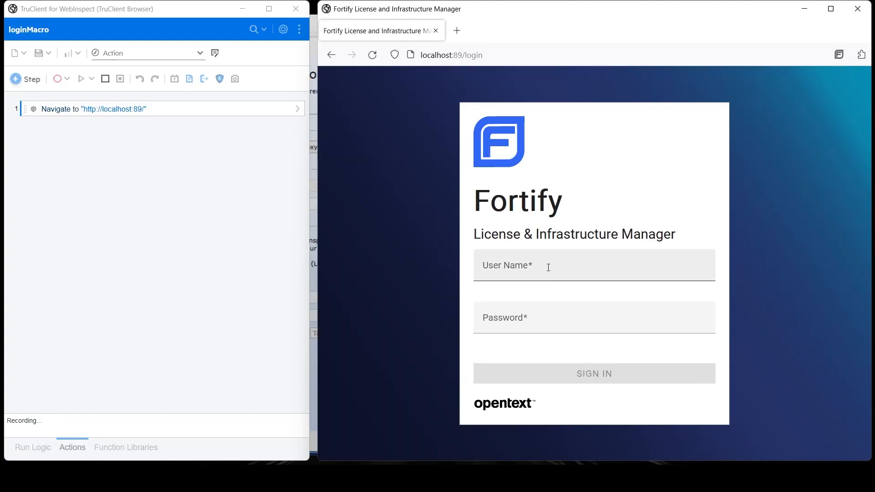
# Step: Record signing in to localhost:89 with the user name and password, then stop recording
pyautogui.click(548, 267)
pyautogui.write('admin')
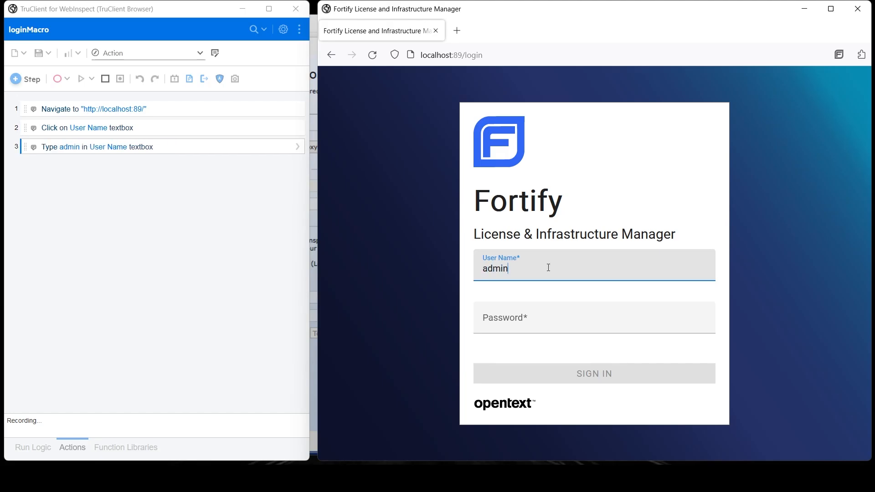
pyautogui.press('Tab')
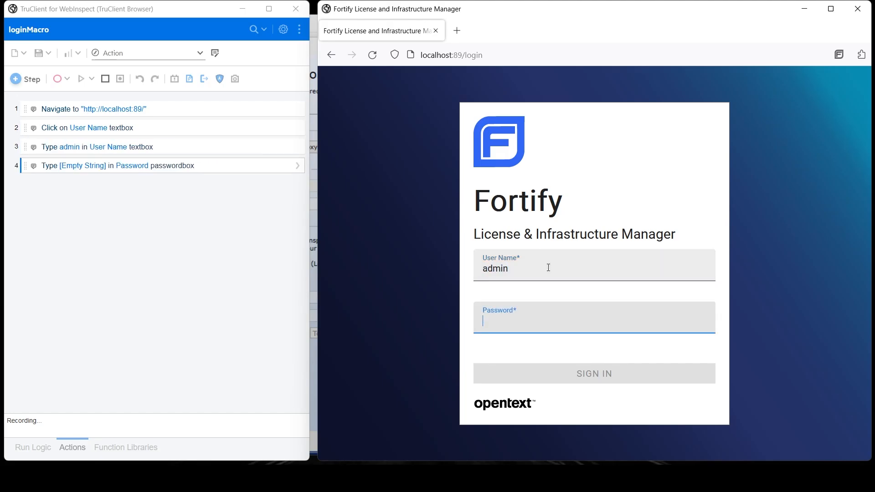
pyautogui.write('admin')
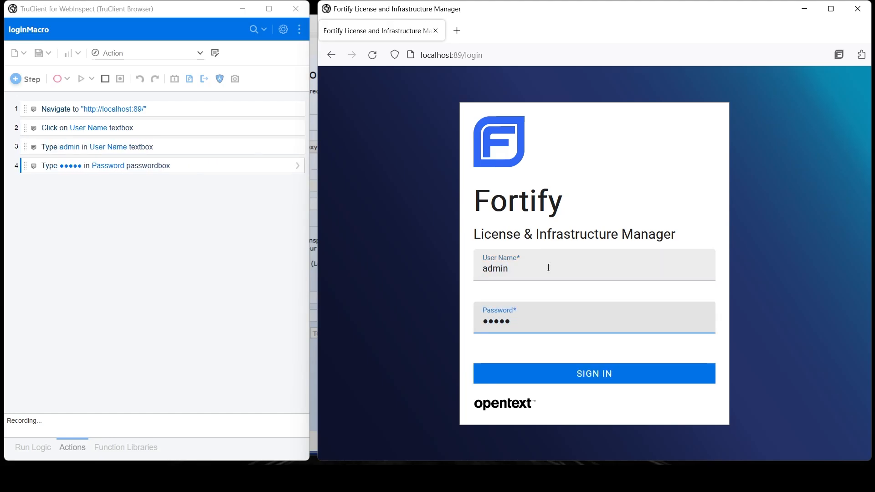
pyautogui.click(629, 378)
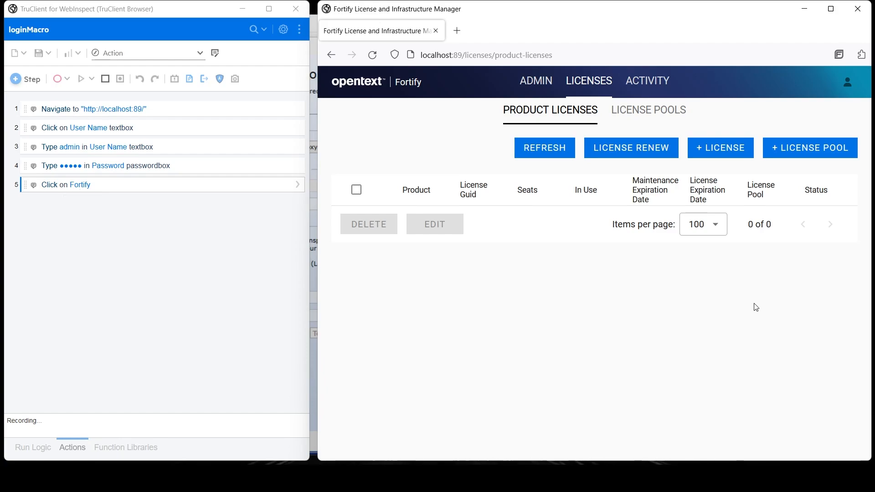
pyautogui.click(104, 80)
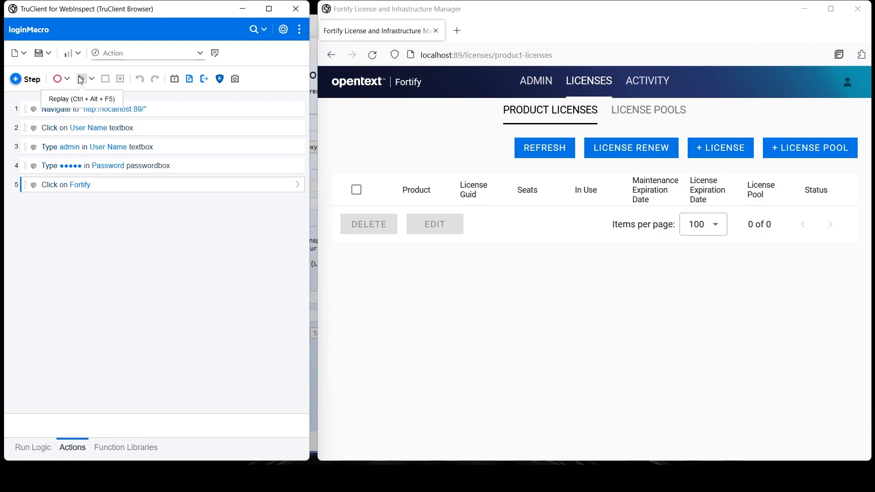
# Step: Replay the macro, mark the Fortify header as the logged-in indicator, and review AutoCondition1
pyautogui.click(81, 80)
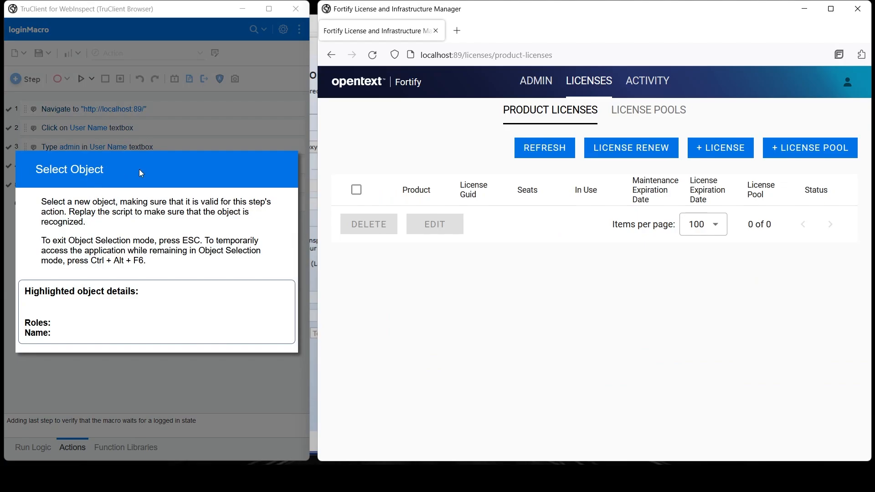
pyautogui.click(473, 86)
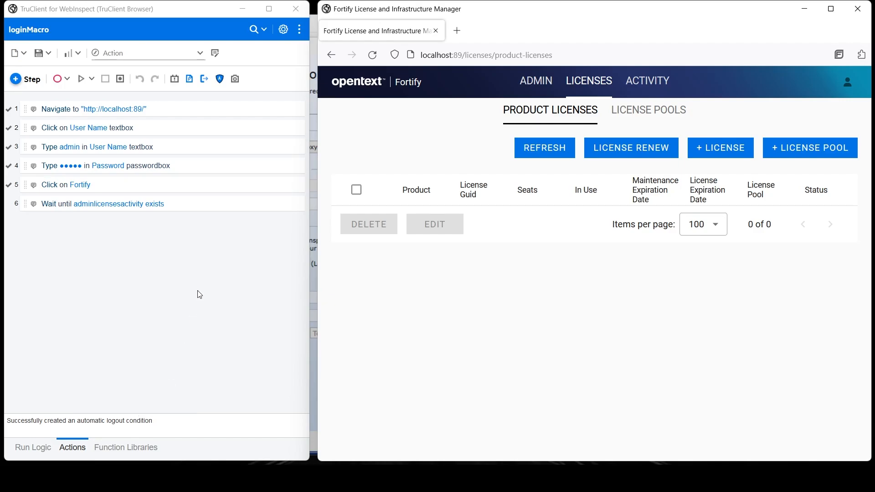
pyautogui.click(204, 80)
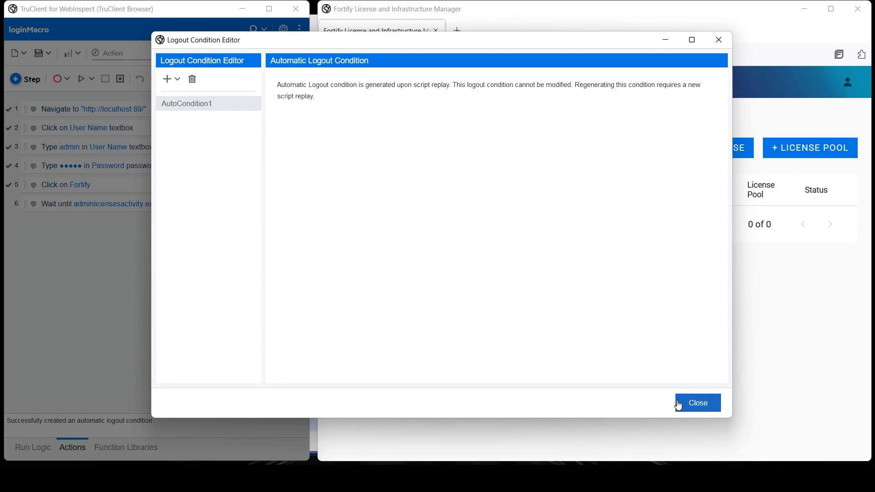
pyautogui.click(697, 403)
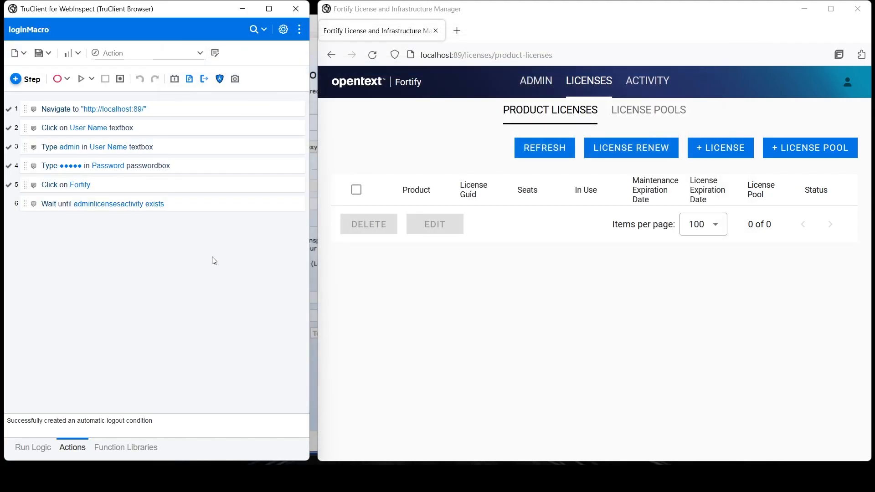
pyautogui.click(297, 111)
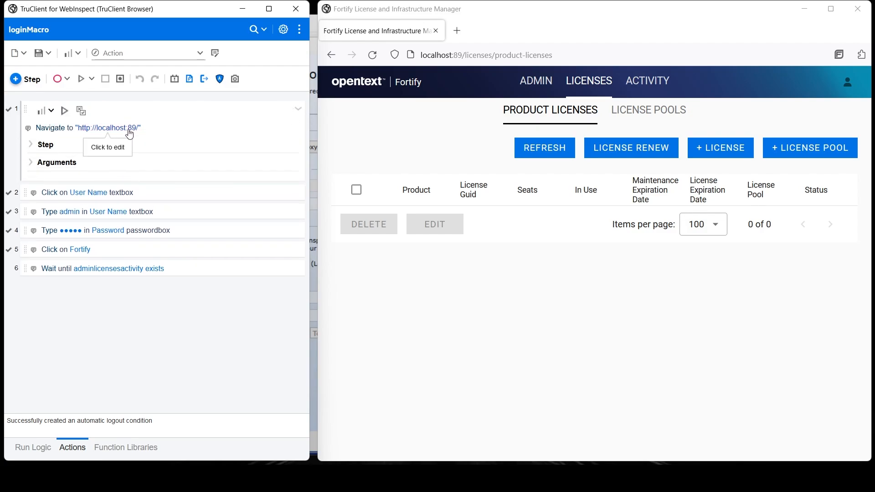
# Step: Turn step 1's Location URL into a new parameter named LimUrl
pyautogui.click(68, 165)
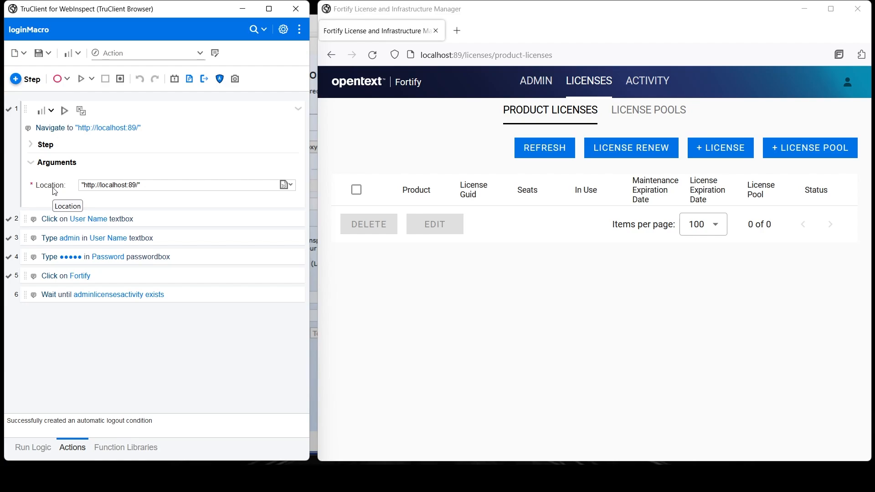
pyautogui.moveTo(141, 185); pyautogui.dragTo(74, 185)
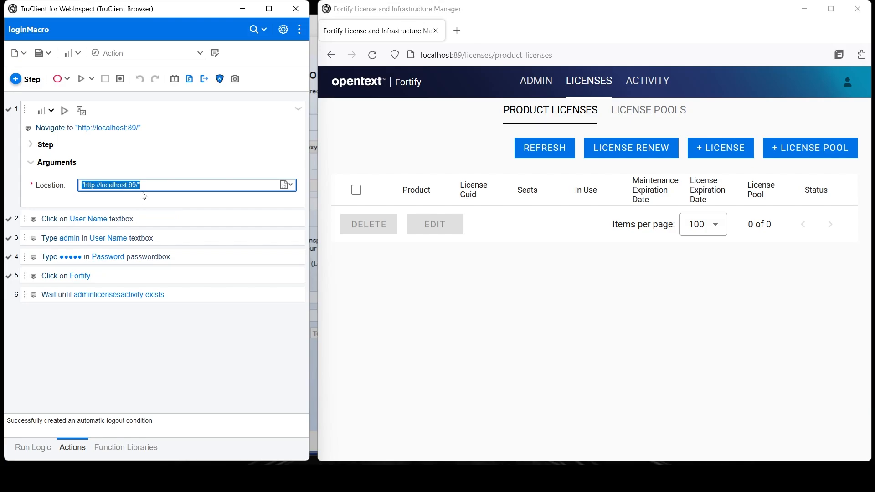
pyautogui.rightClick(120, 180)
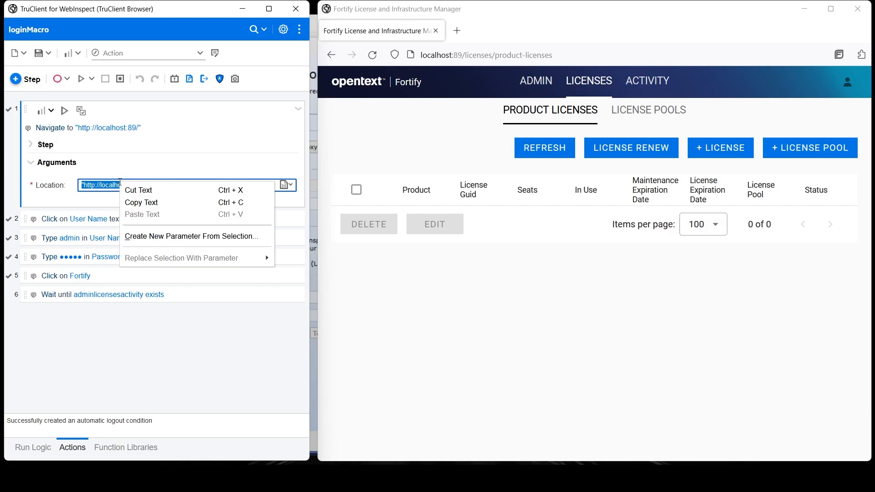
pyautogui.click(169, 244)
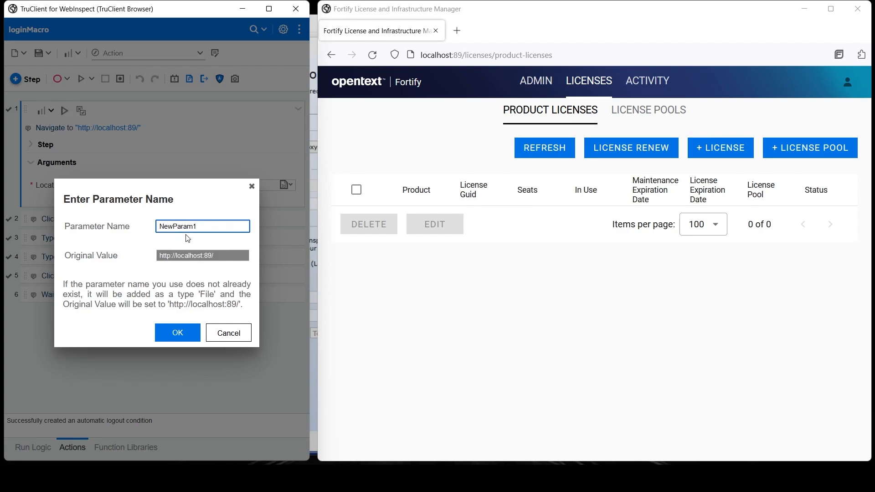
pyautogui.doubleClick(201, 226)
pyautogui.write('LimUrl')
pyautogui.click(178, 332)
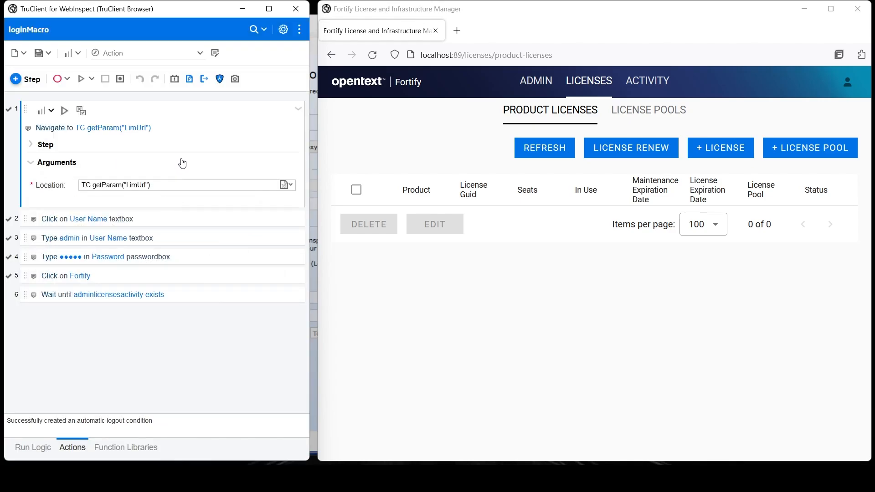
# Step: Save the macro with Save As under the file name LimMacro
pyautogui.click(49, 53)
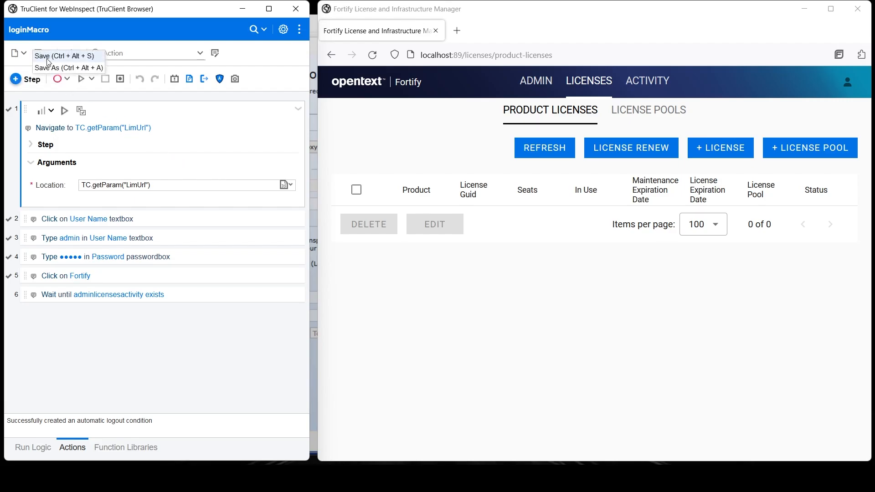
pyautogui.click(47, 62)
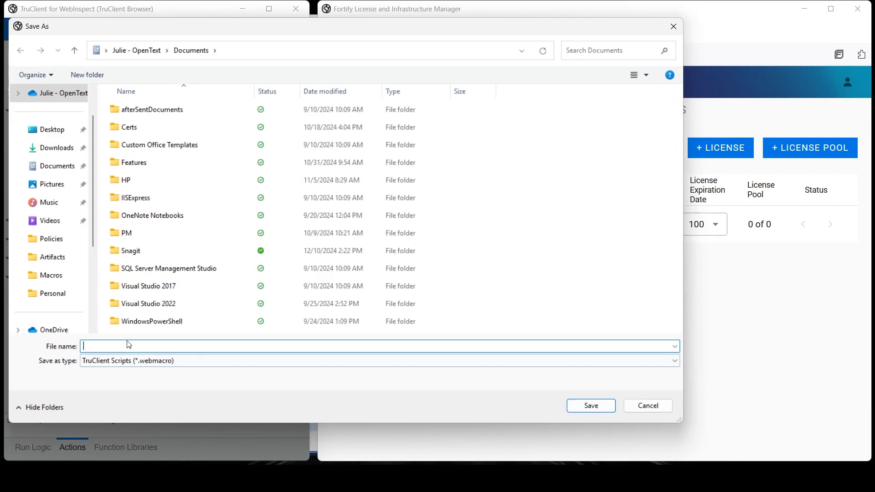
pyautogui.write('LimMa')
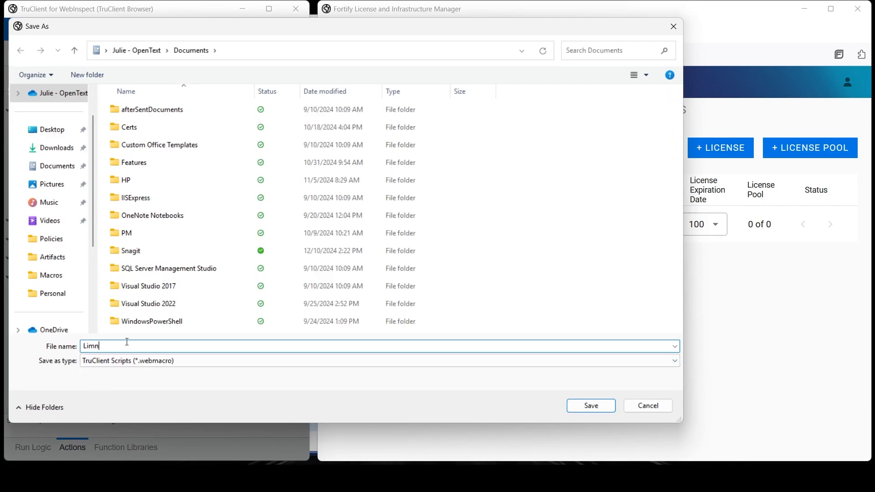
pyautogui.write('cro')
pyautogui.click(595, 406)
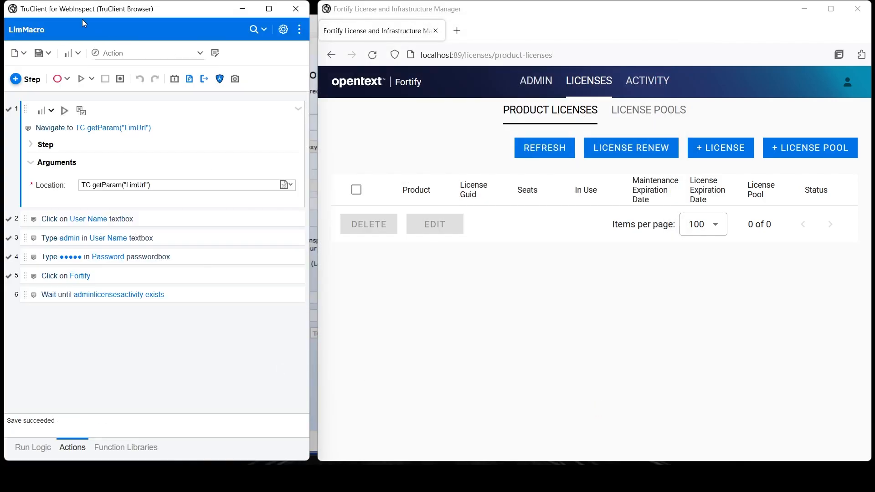
pyautogui.click(290, 16)
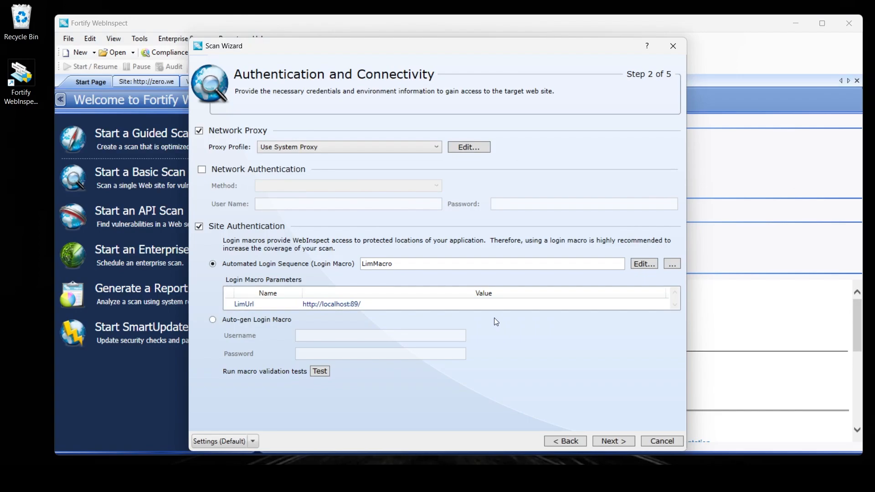
pyautogui.click(398, 262)
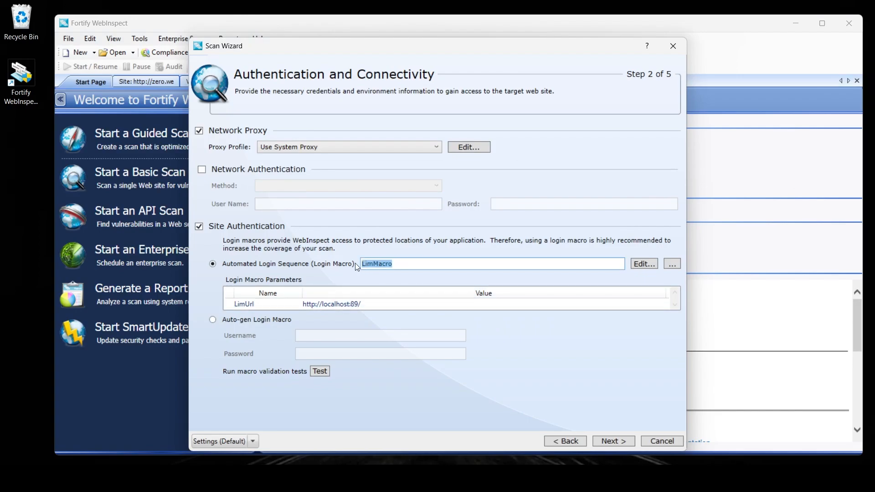
pyautogui.click(356, 306)
pyautogui.moveTo(363, 304); pyautogui.dragTo(301, 303)
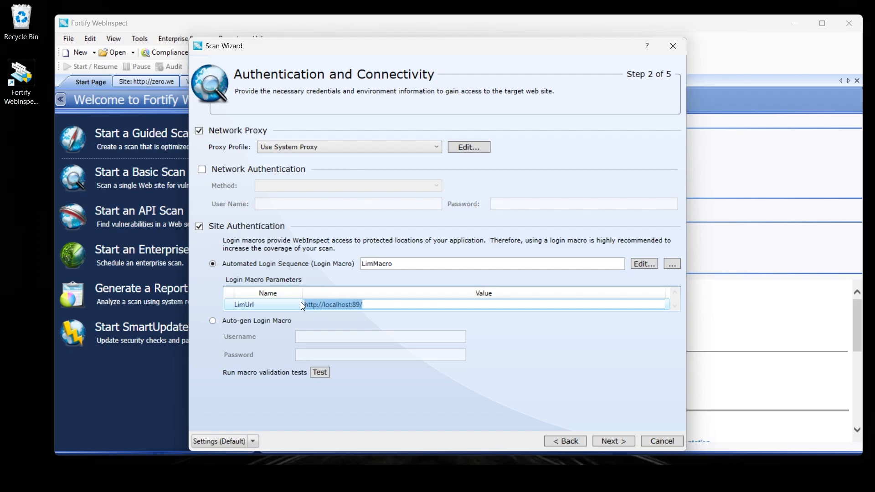
pyautogui.click(520, 339)
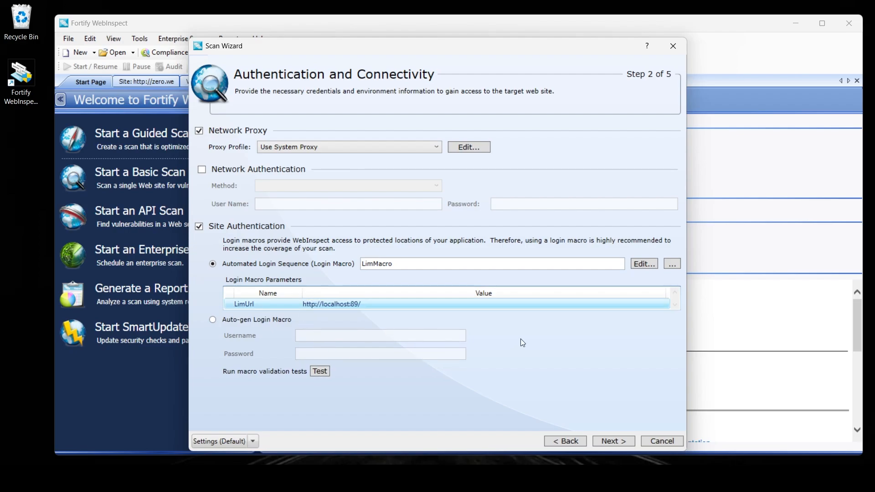
pyautogui.click(676, 263)
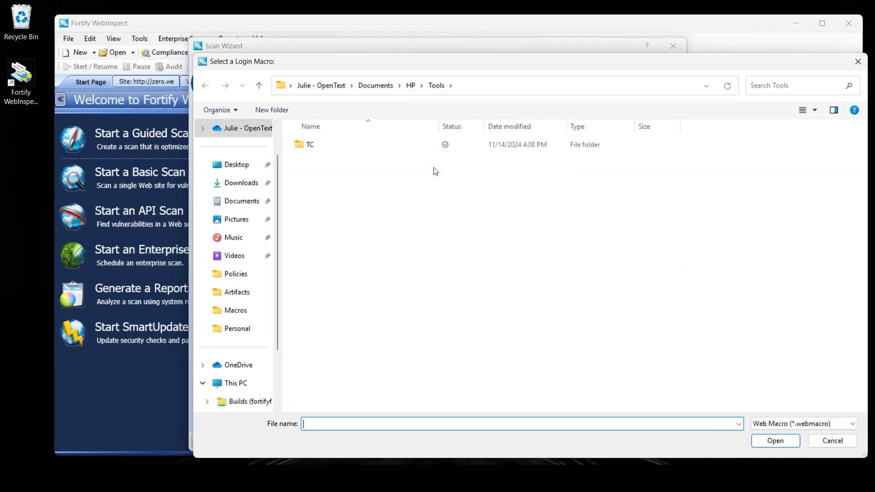
pyautogui.click(856, 63)
pyautogui.click(354, 305)
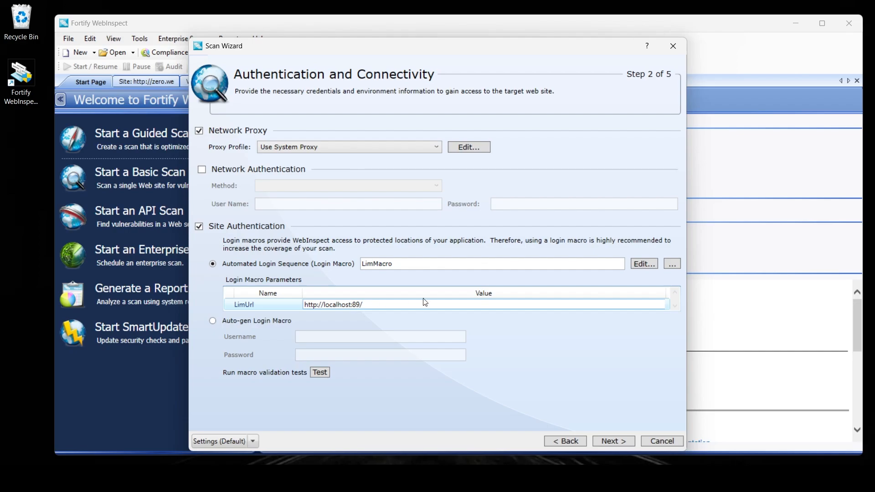
# Step: Reopen LimMacro and set step 1's Location to the plain text 'LimUrlParameter'
pyautogui.click(646, 262)
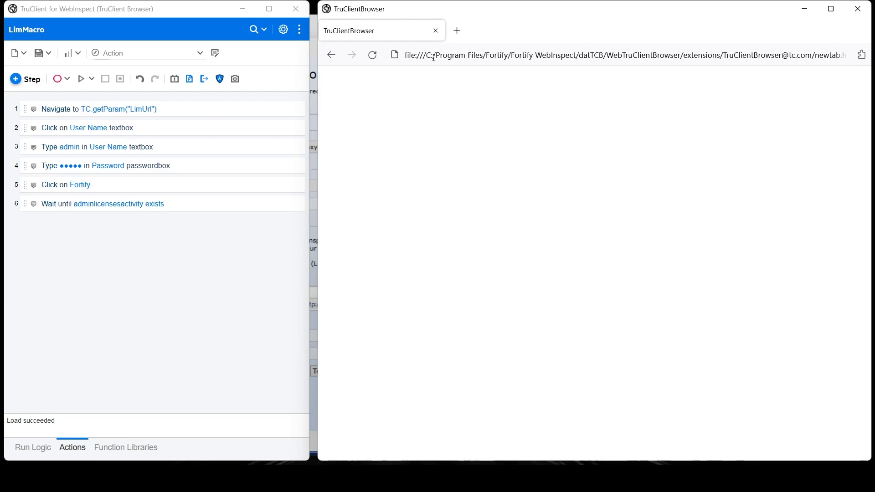
pyautogui.click(174, 114)
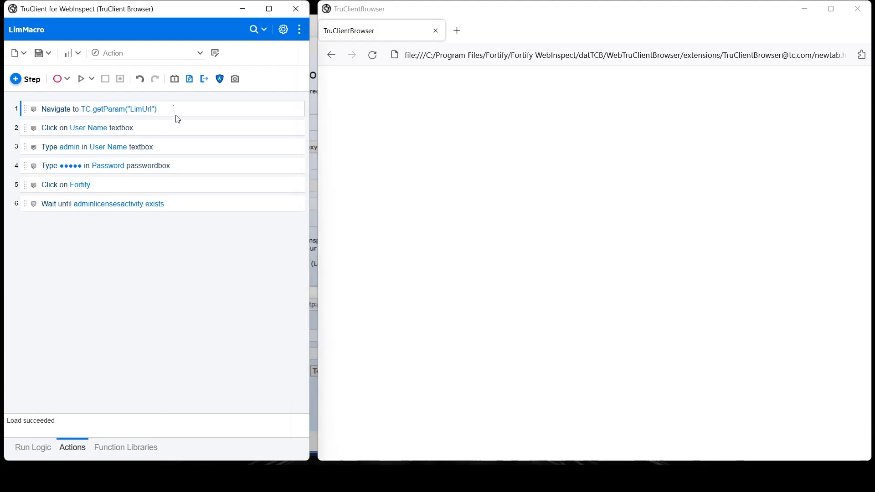
pyautogui.click(299, 111)
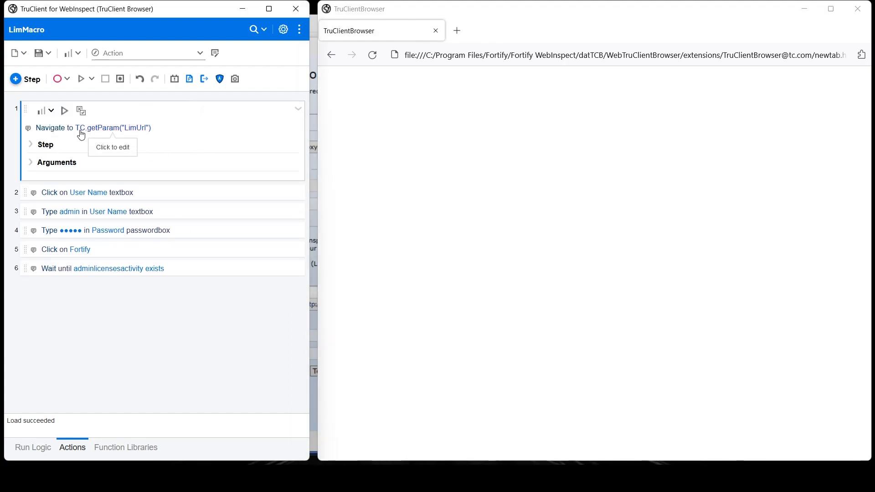
pyautogui.click(119, 167)
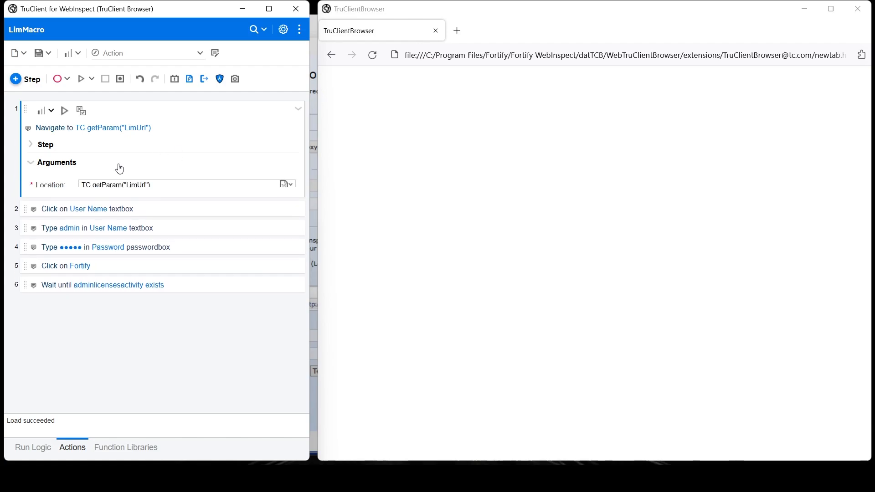
pyautogui.click(291, 185)
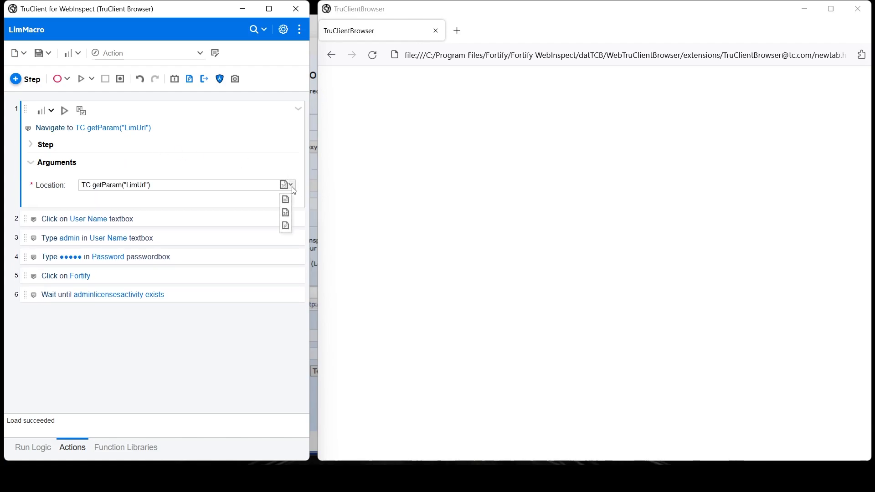
pyautogui.click(286, 226)
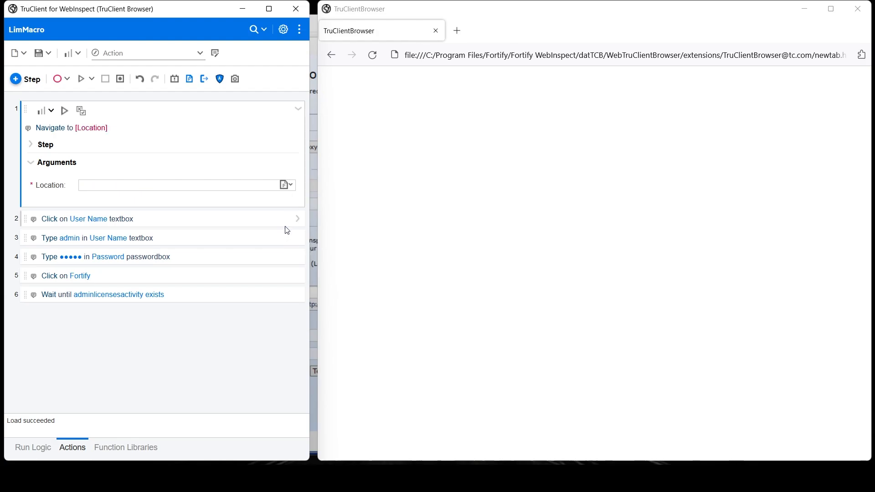
pyautogui.click(112, 185)
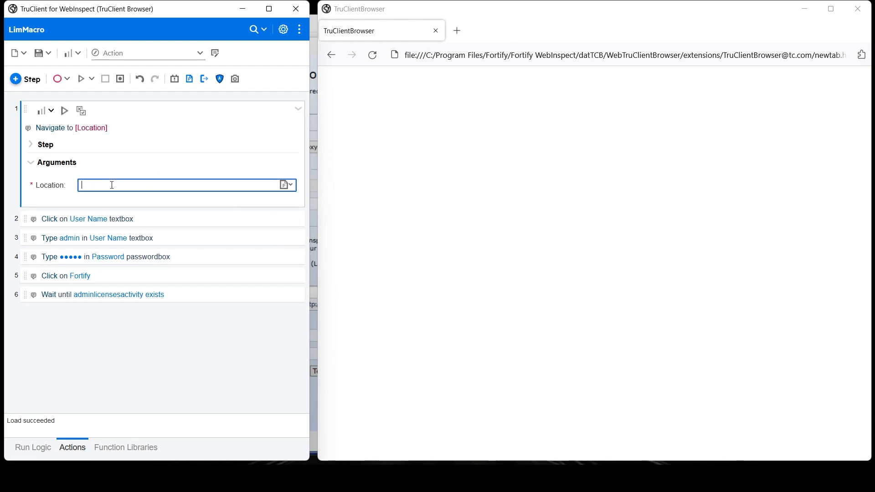
pyautogui.write('LimUrlParameter')
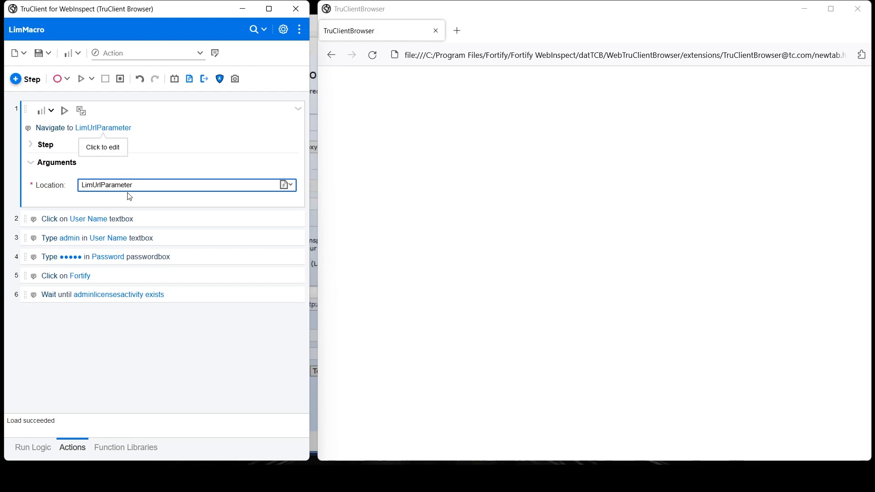
# Step: Add a new script parameter and rename it LimUrlParameter
pyautogui.click(190, 79)
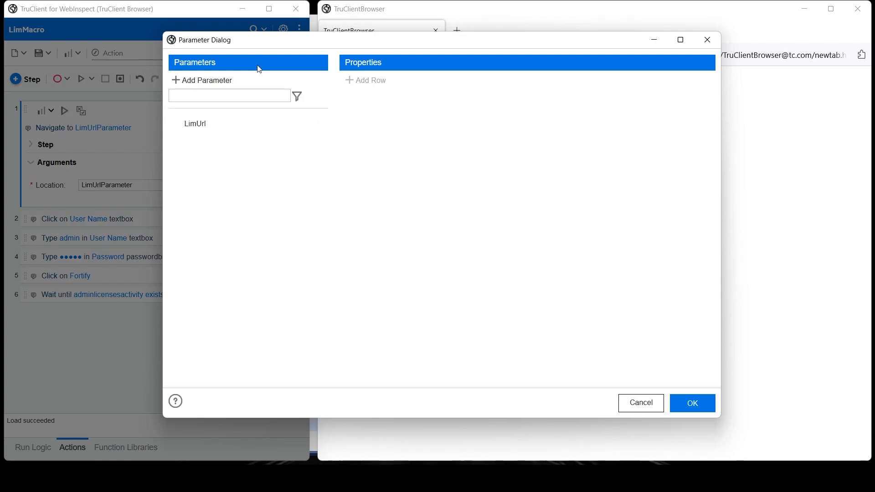
pyautogui.click(217, 84)
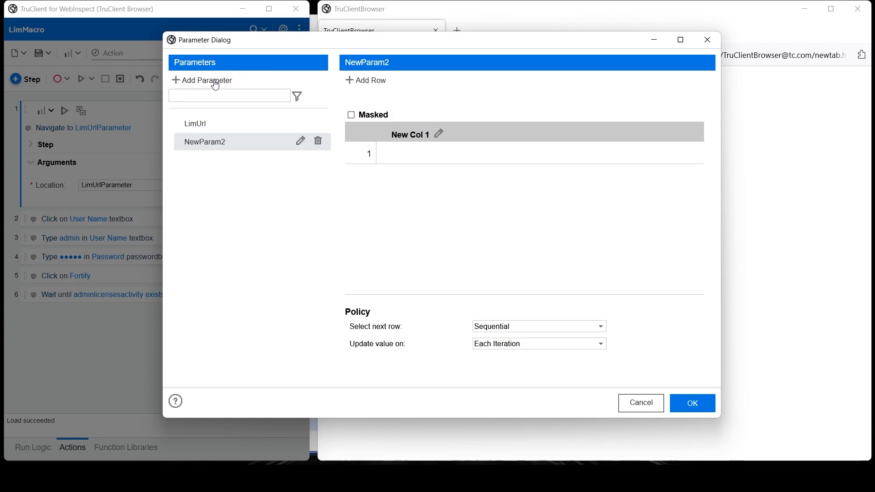
pyautogui.click(300, 141)
pyautogui.moveTo(228, 142); pyautogui.dragTo(156, 138)
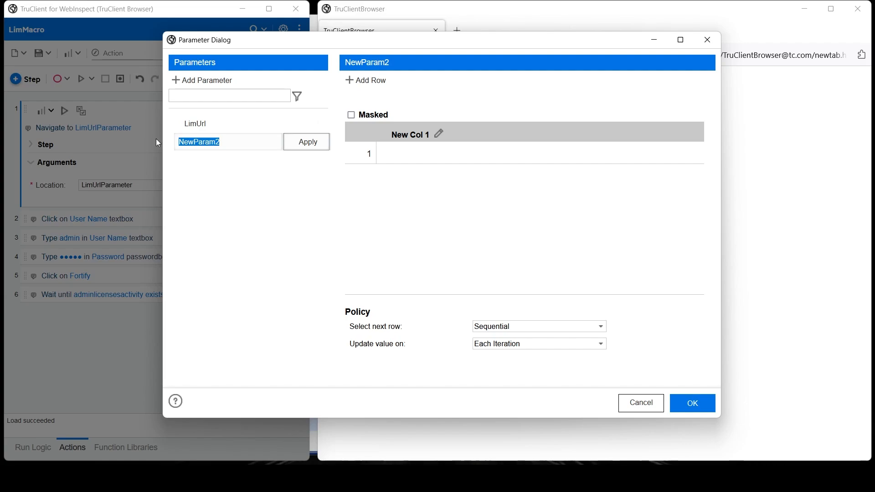
pyautogui.write('LimUrlParameter')
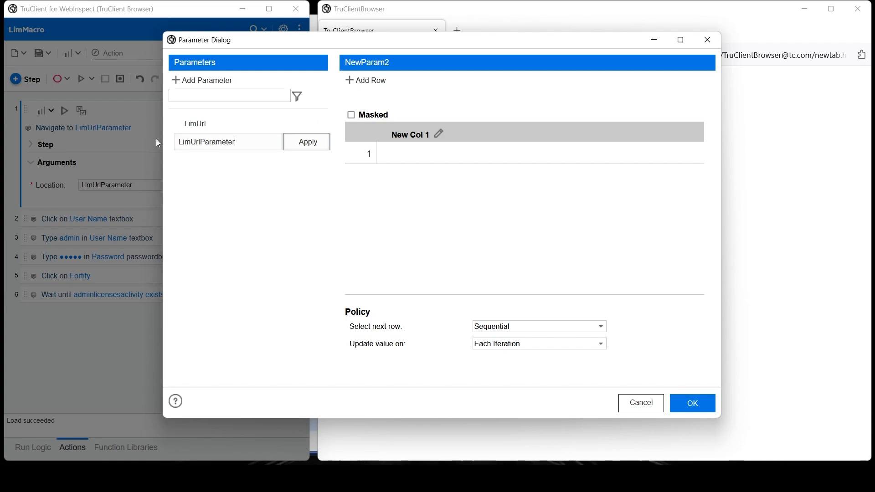
pyautogui.click(305, 144)
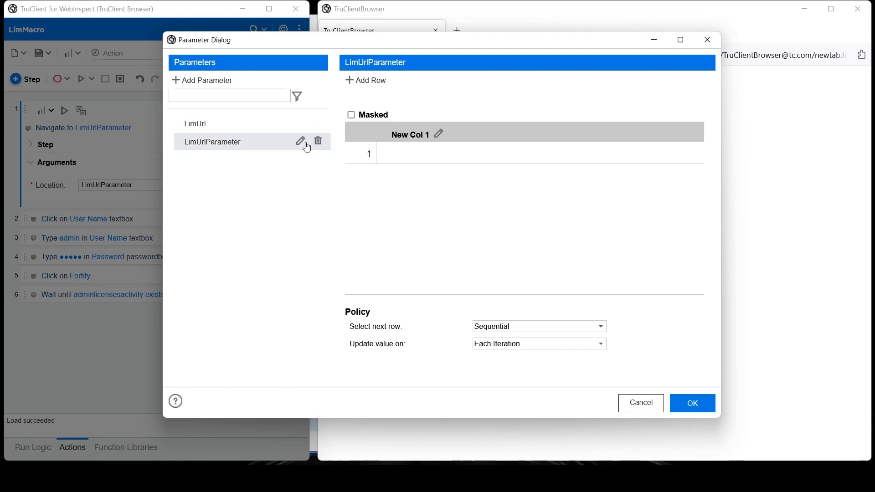
pyautogui.click(425, 155)
pyautogui.write('https://lim.fortify.com')
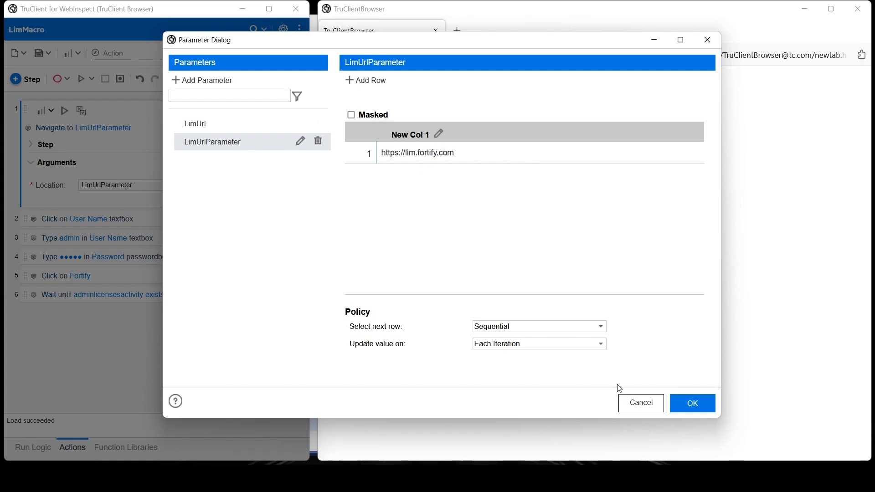
pyautogui.moveTo(484, 152); pyautogui.dragTo(357, 158)
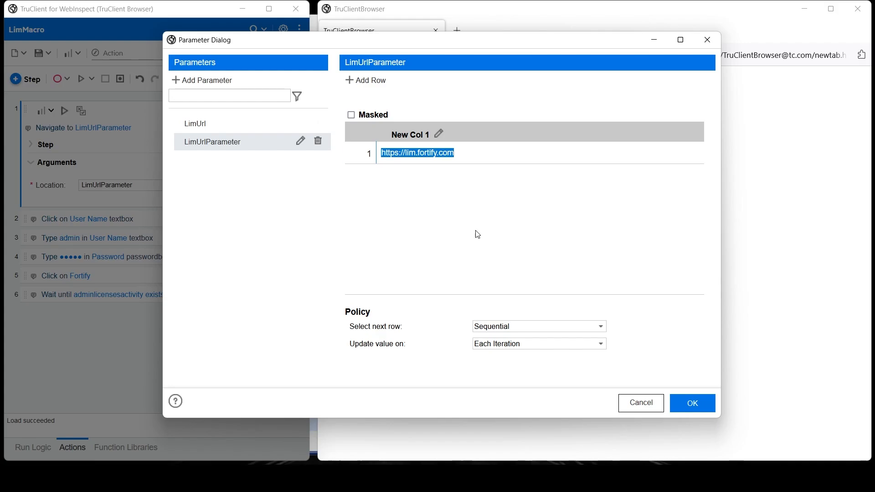
pyautogui.click(693, 402)
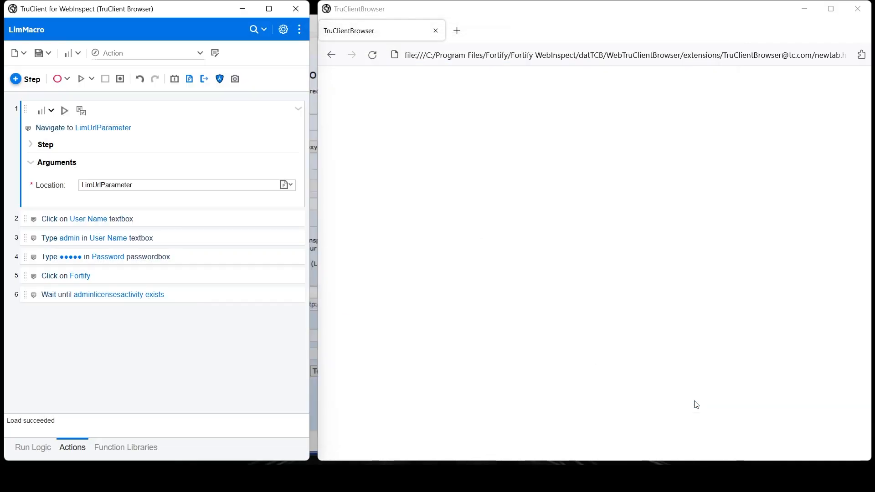
# Step: Save and close the macro, check LimUrlParameter in the parameters grid, then reopen it
pyautogui.click(38, 53)
pyautogui.click(291, 11)
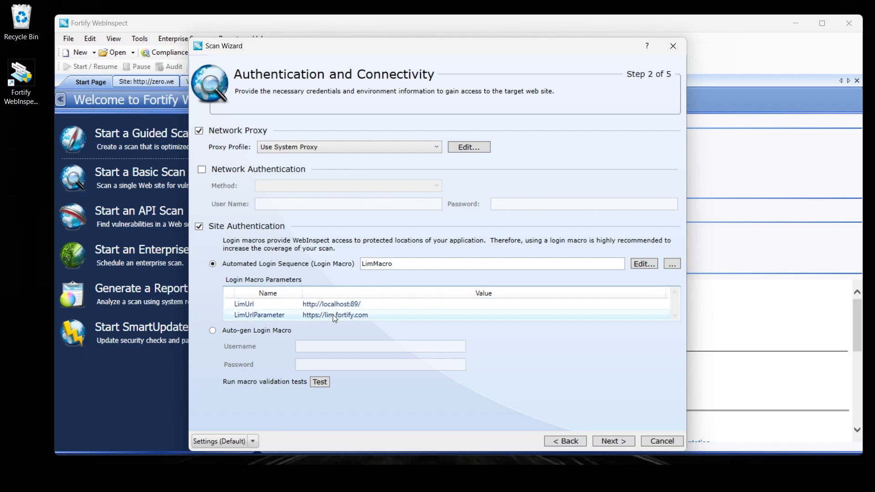
pyautogui.click(360, 315)
pyautogui.click(294, 313)
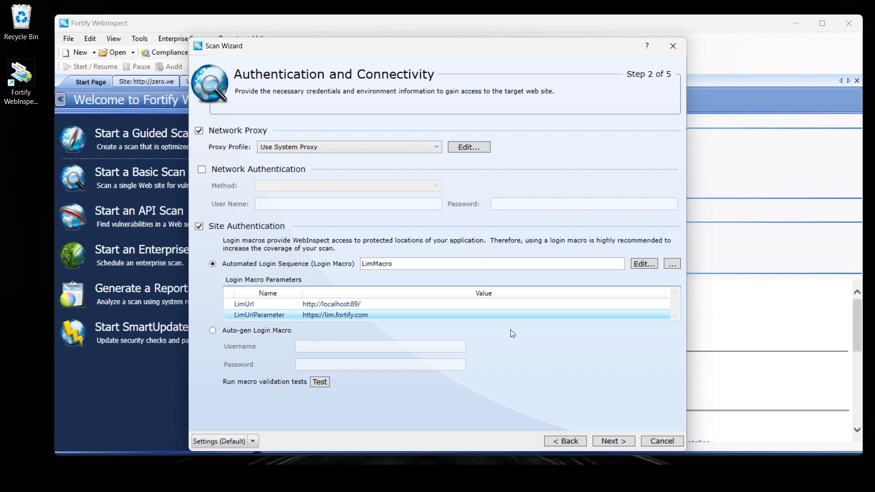
pyautogui.click(645, 263)
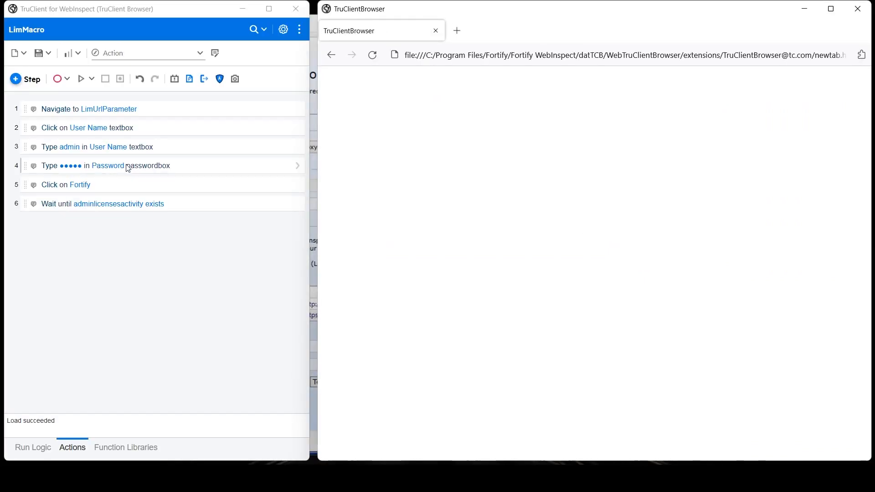
# Step: Replace step 3's fixed user name value with a new LimUser parameter
pyautogui.click(200, 151)
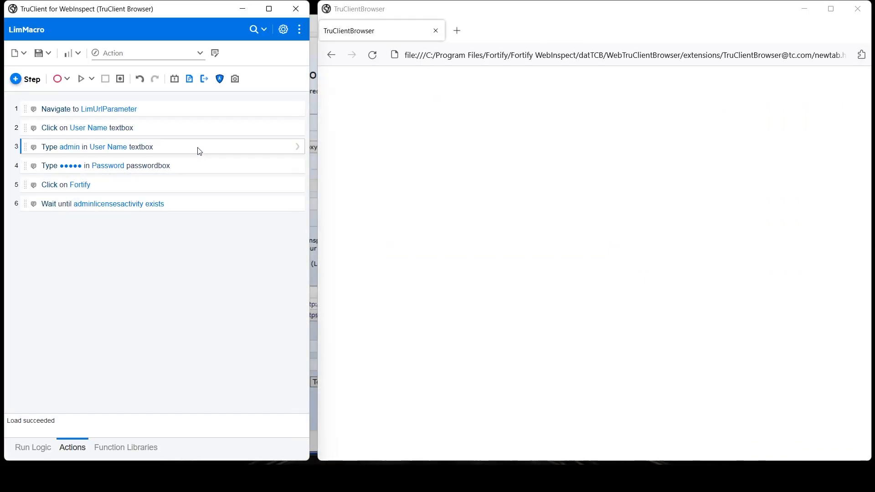
pyautogui.click(298, 147)
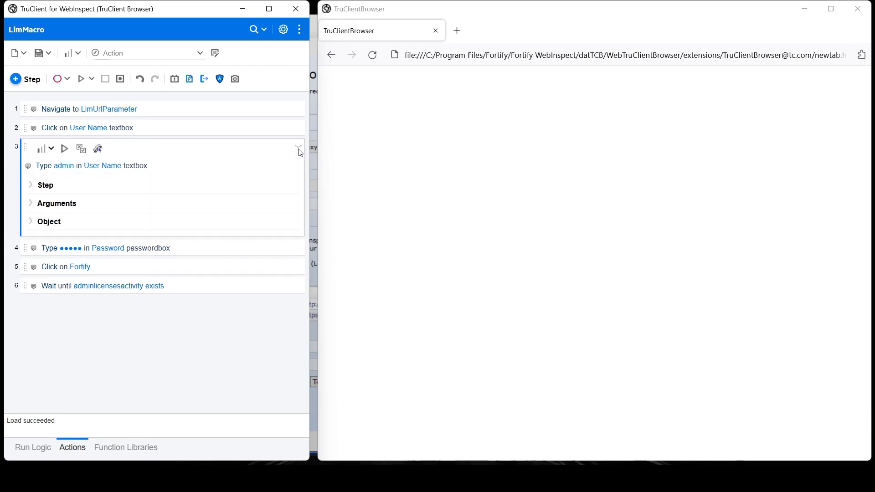
pyautogui.click(95, 209)
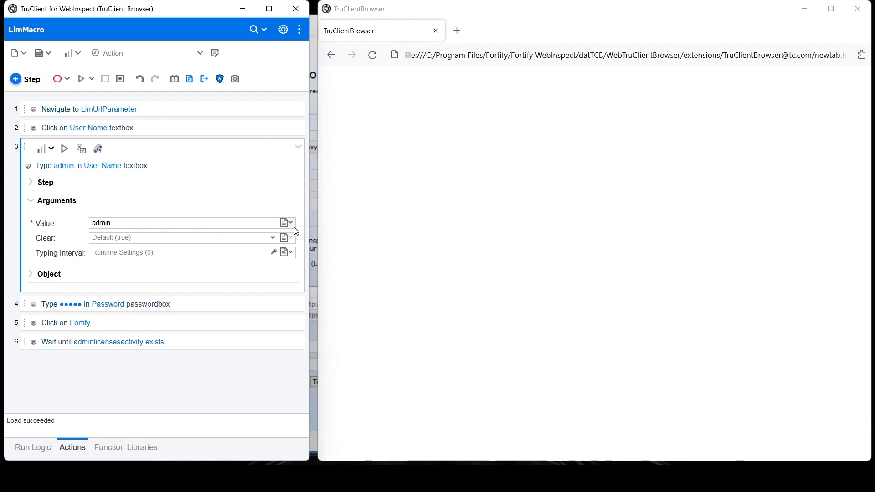
pyautogui.moveTo(124, 223); pyautogui.dragTo(75, 222)
pyautogui.rightClick(99, 222)
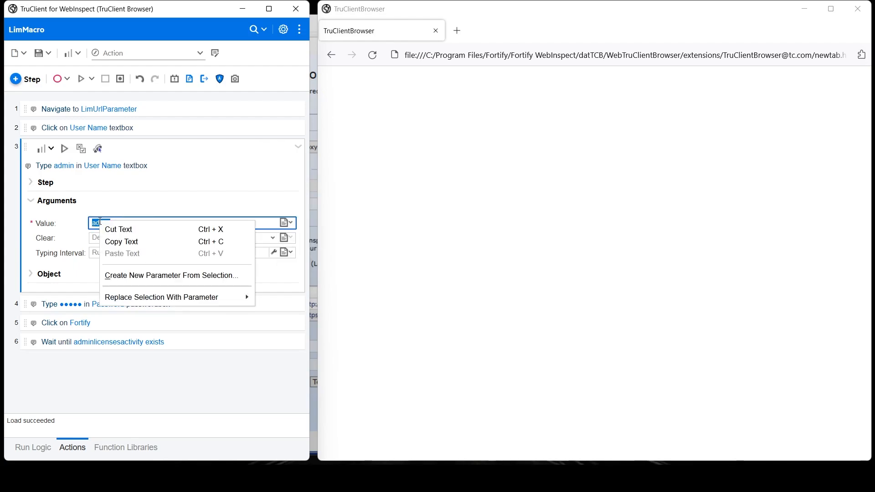
pyautogui.click(159, 277)
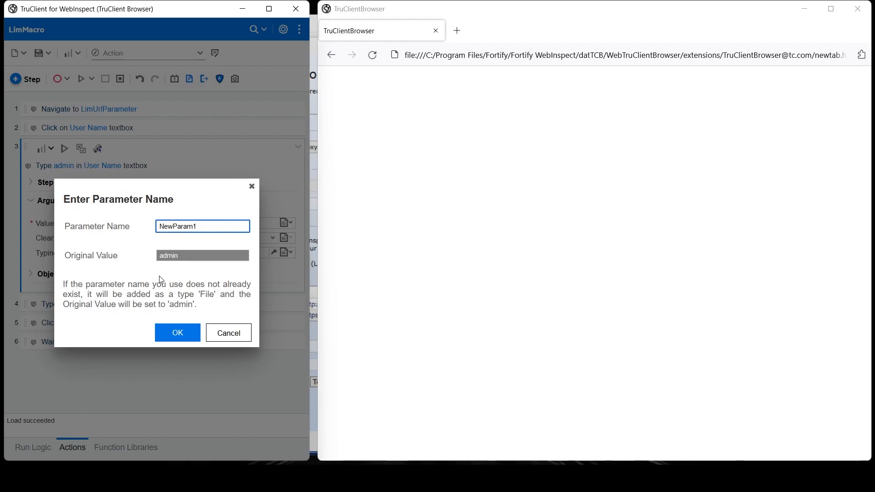
pyautogui.moveTo(208, 229); pyautogui.dragTo(142, 231)
pyautogui.write('LimUser')
pyautogui.click(181, 333)
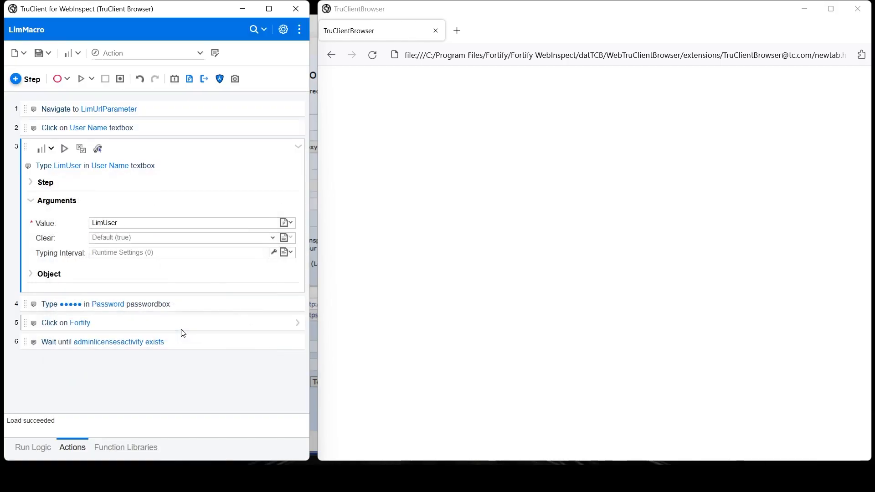
pyautogui.click(190, 80)
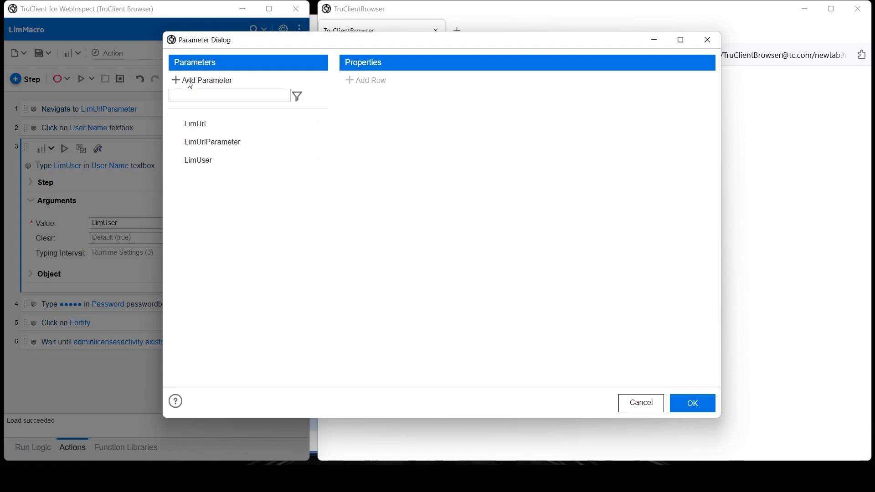
pyautogui.click(211, 165)
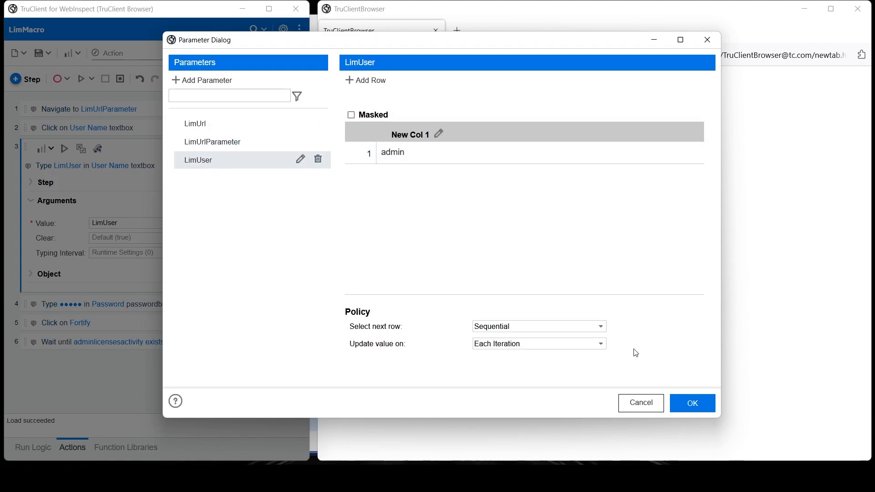
pyautogui.click(692, 403)
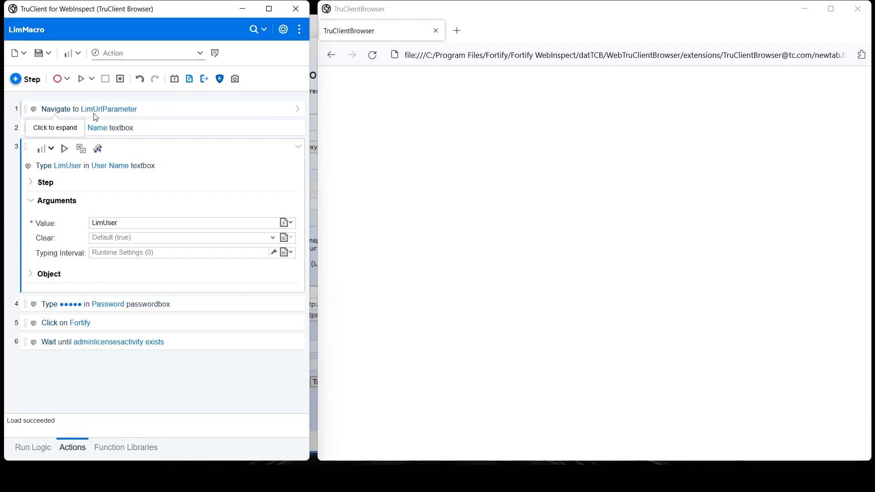
pyautogui.click(283, 30)
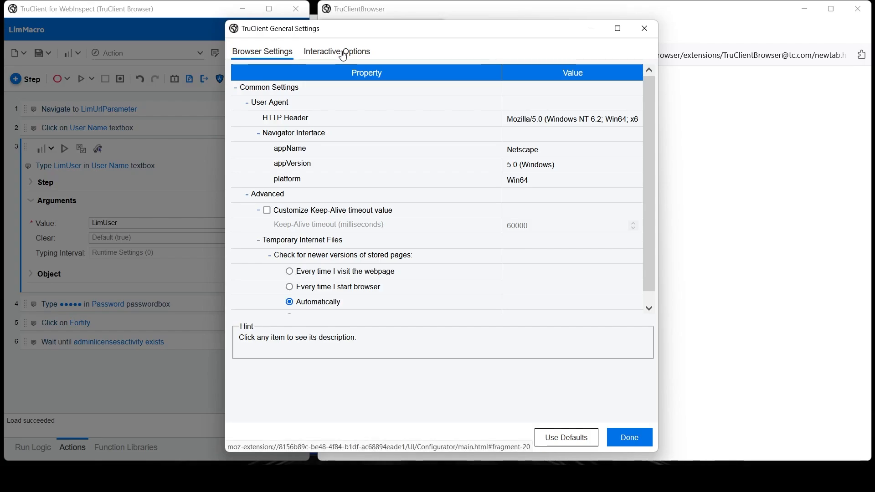
# Step: Enable 'Replace server with parameter' under Interactive Options and apply the settings
pyautogui.click(343, 53)
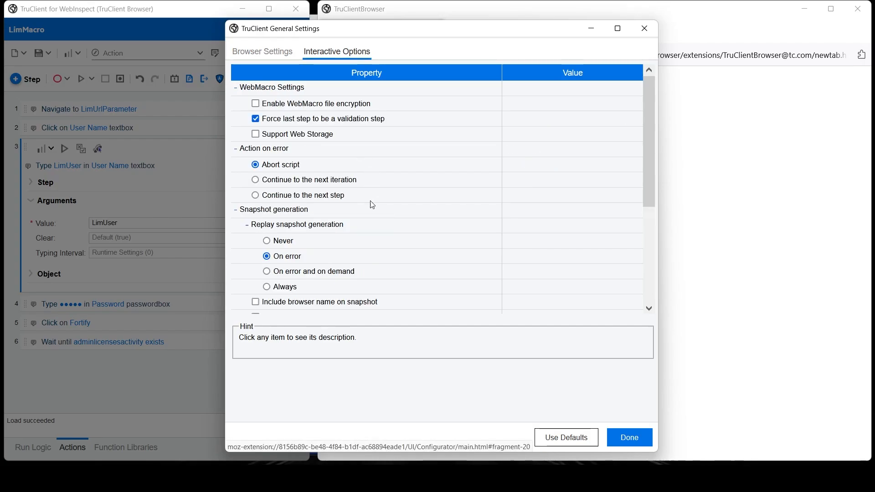
pyautogui.scroll(-4, 370, 195)
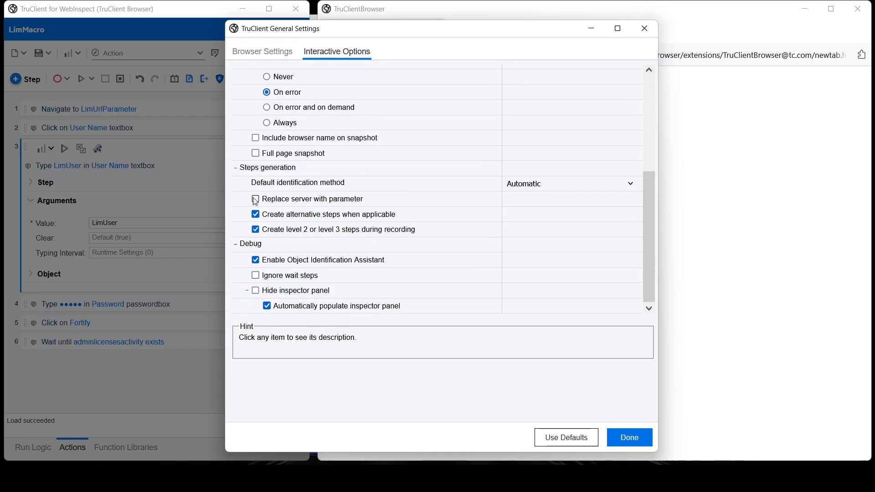
pyautogui.click(255, 200)
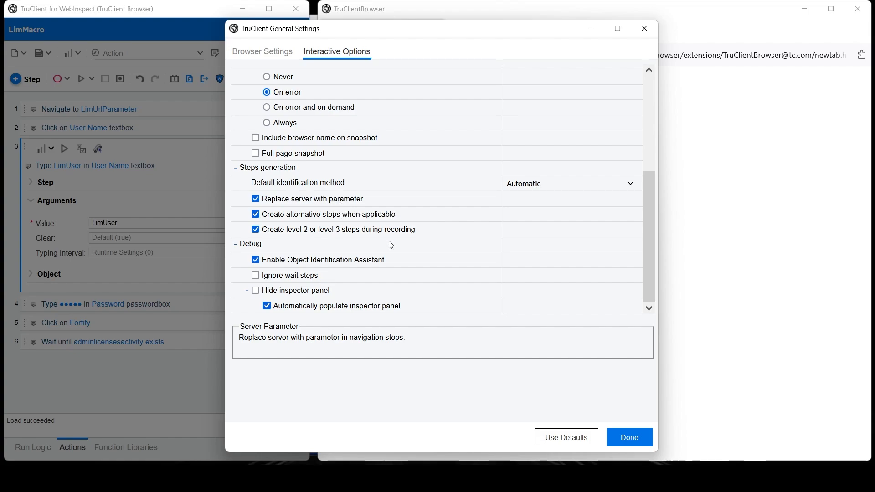
pyautogui.click(622, 437)
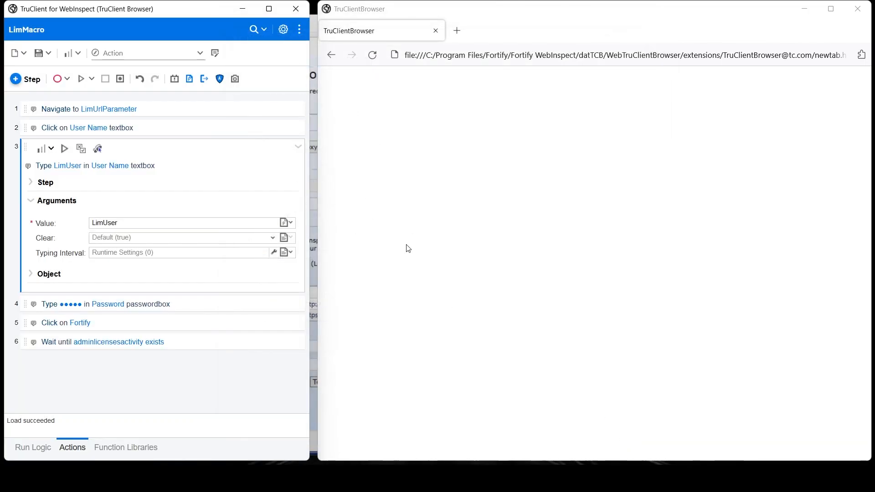
# Step: Save LimMacro, close TruClient, and check the LimUser parameter's value in the wizard
pyautogui.hotkey('ctrl', 's')
pyautogui.click(294, 9)
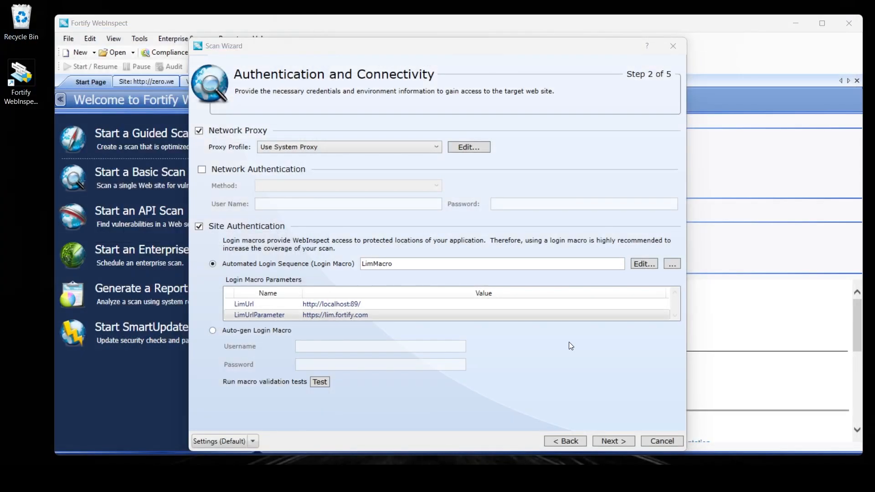
pyautogui.click(257, 325)
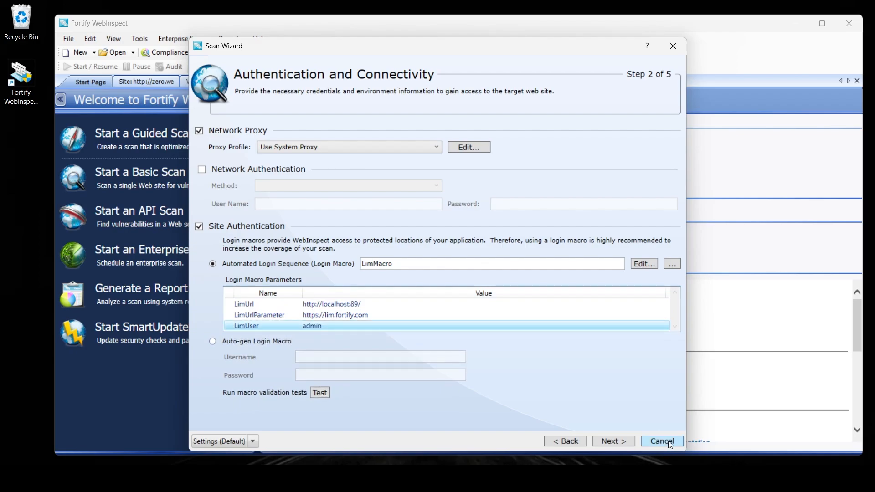
# Step: Cancel the wizard and start a new Basic Scan with Site Authentication, recording a new login macro
pyautogui.click(668, 441)
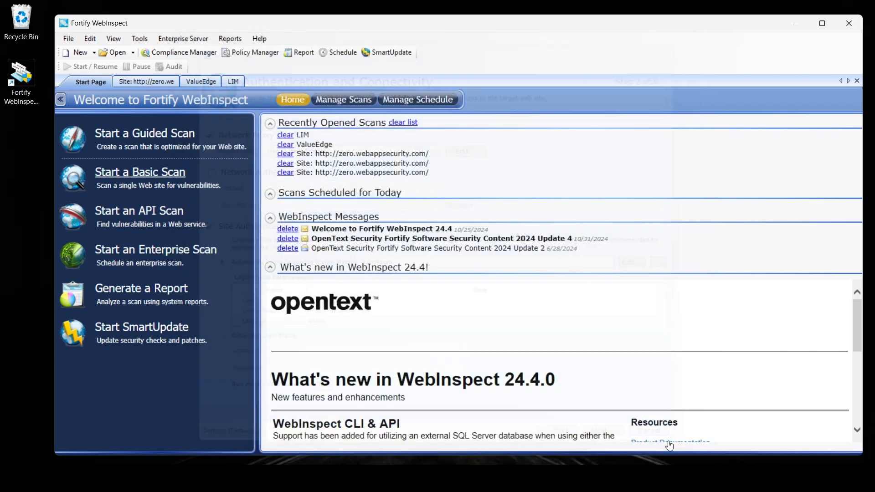
pyautogui.click(138, 176)
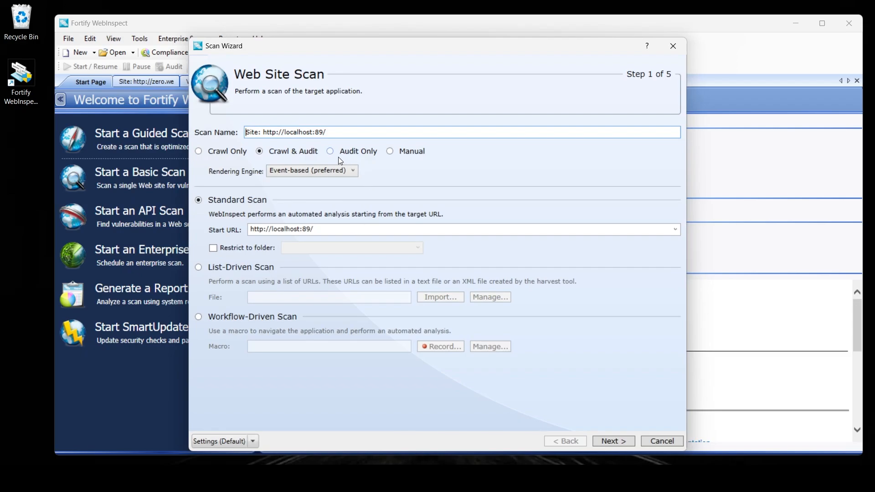
pyautogui.click(625, 445)
pyautogui.click(250, 228)
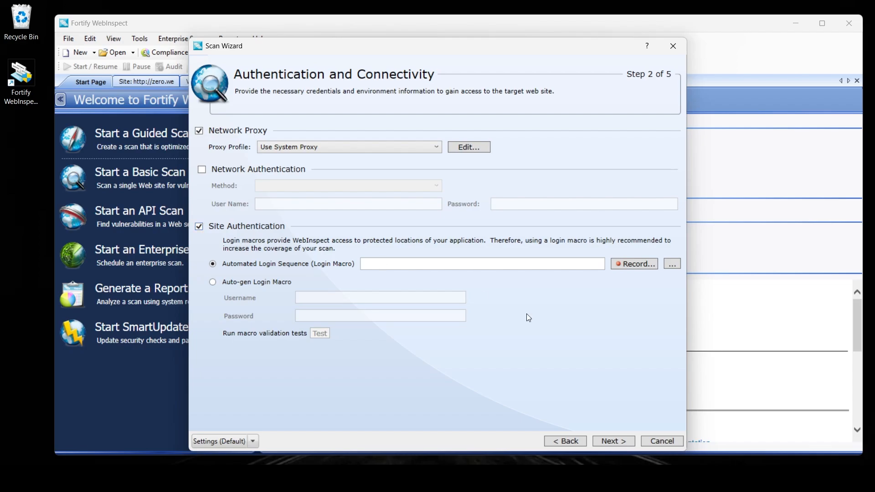
pyautogui.click(640, 264)
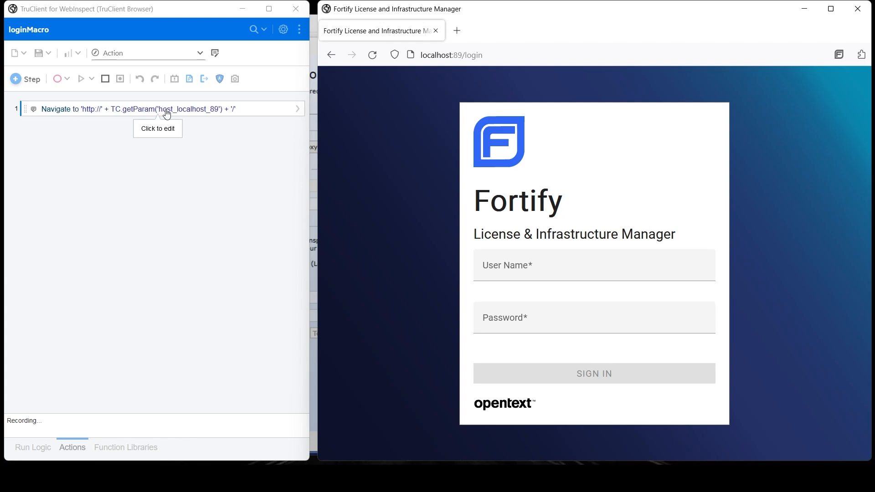
# Step: Record signing in to the license manager with the admin user name and its password
pyautogui.click(519, 267)
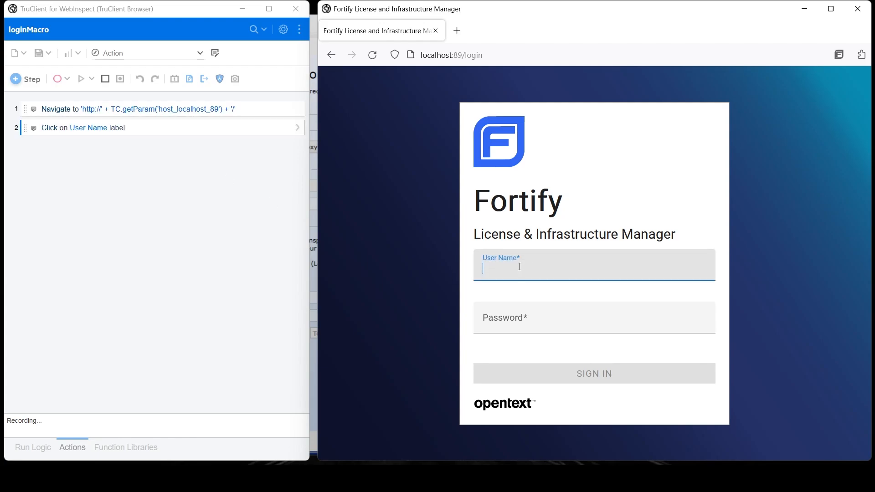
pyautogui.write('admin')
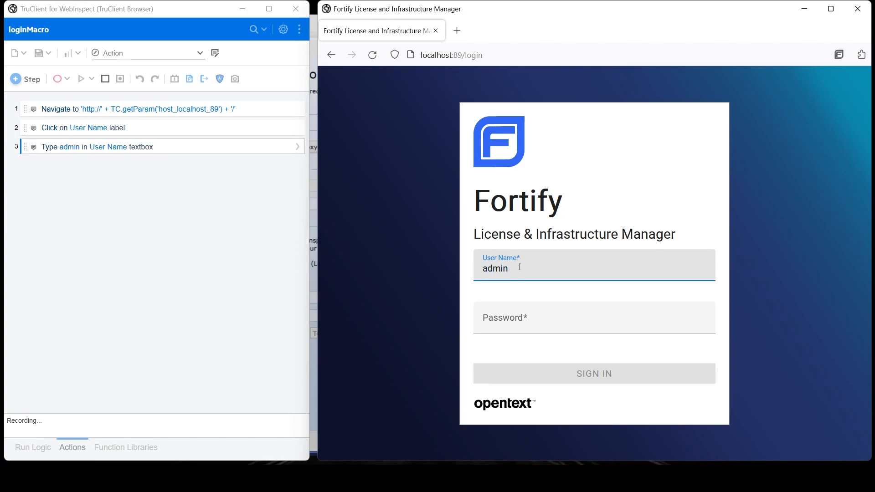
pyautogui.press('Tab')
pyautogui.press('Tab')
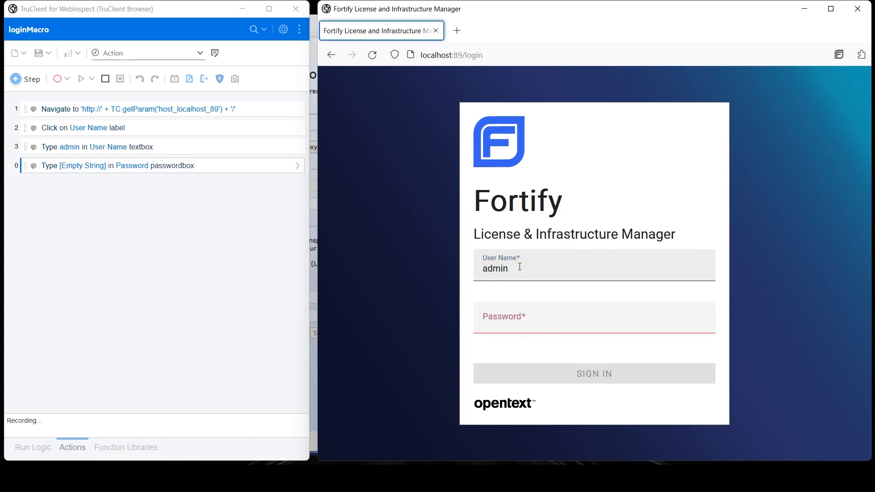
pyautogui.click(630, 320)
pyautogui.write('test1')
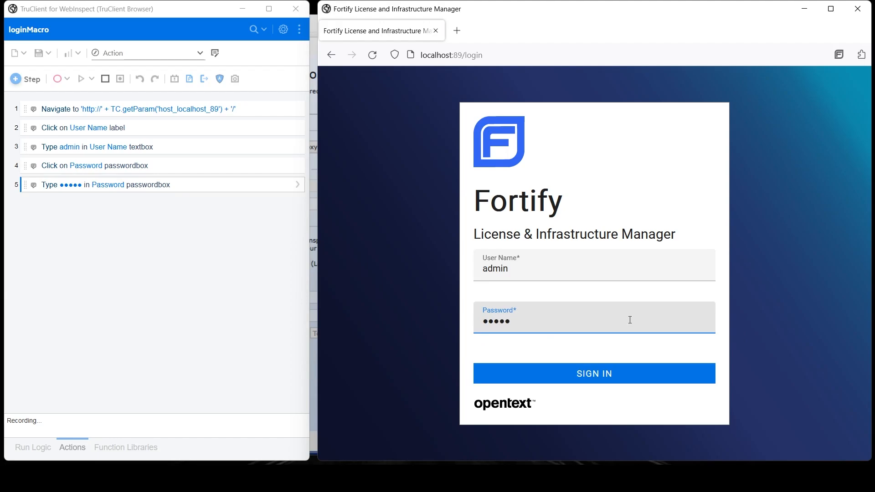
pyautogui.click(633, 369)
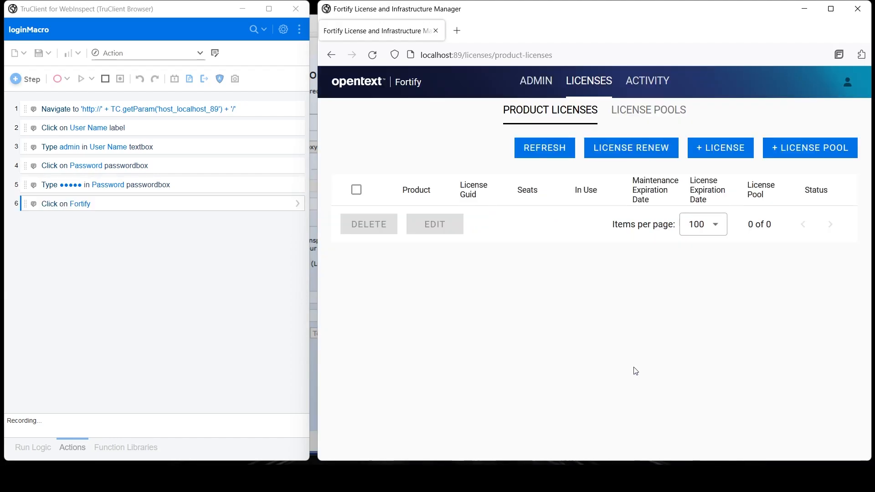
# Step: Stop recording, replay the macro, accept adminlicensesactivity as the logged-in check, then save and close
pyautogui.click(104, 78)
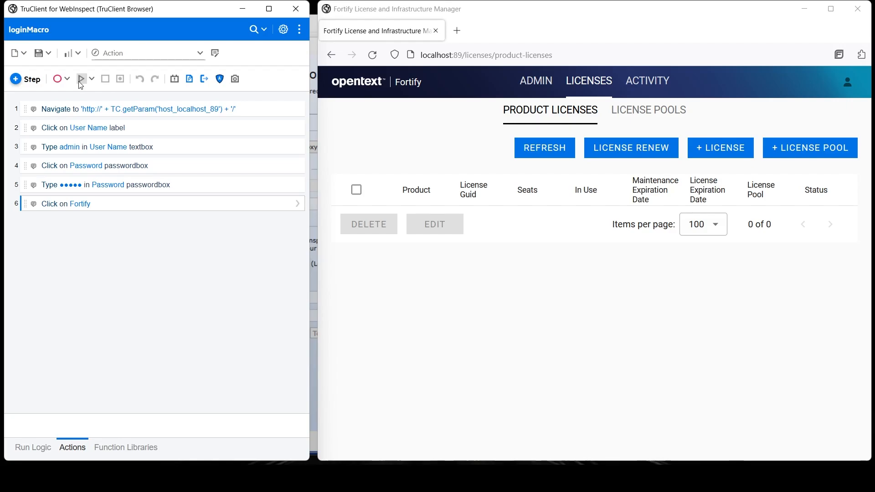
pyautogui.click(81, 79)
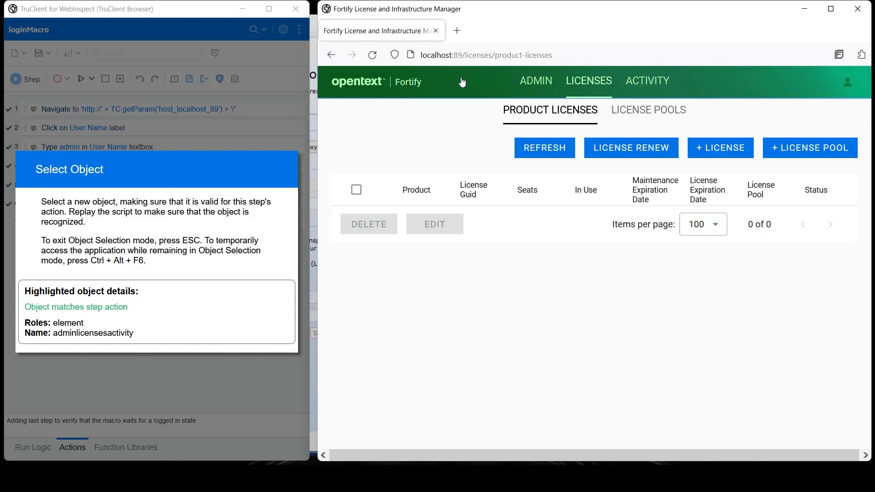
pyautogui.click(461, 78)
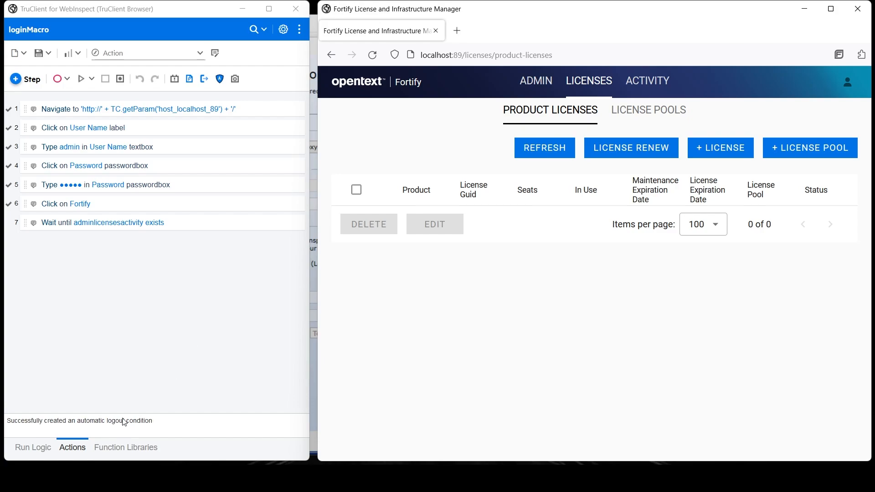
pyautogui.click(41, 54)
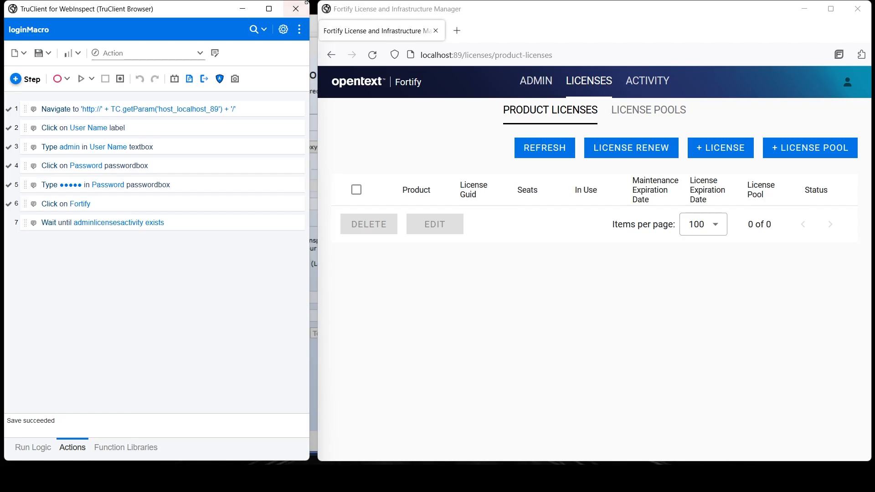
pyautogui.click(304, 10)
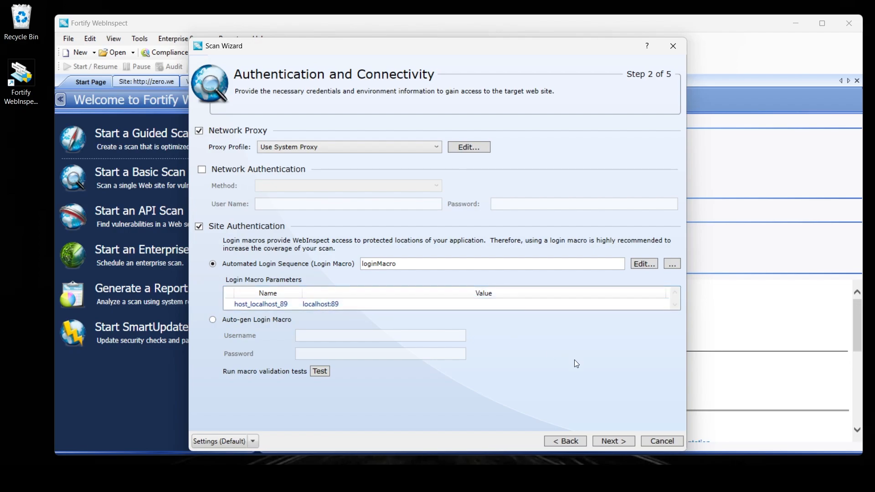
# Step: Go back to check Step 1 of the Scan Wizard, then return to Authentication and Connectivity
pyautogui.click(565, 441)
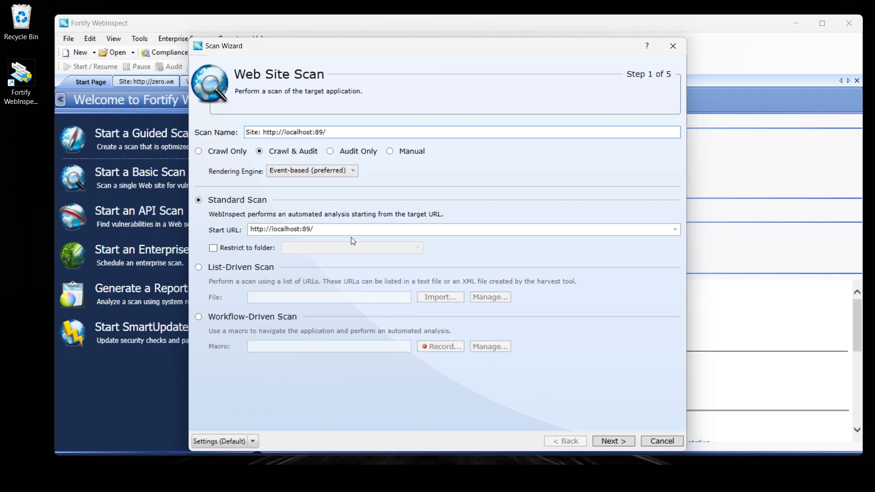
pyautogui.click(625, 442)
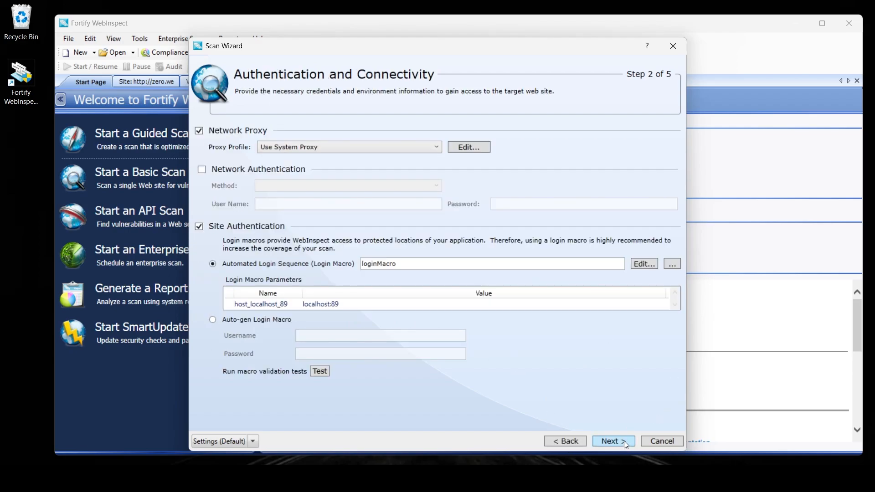